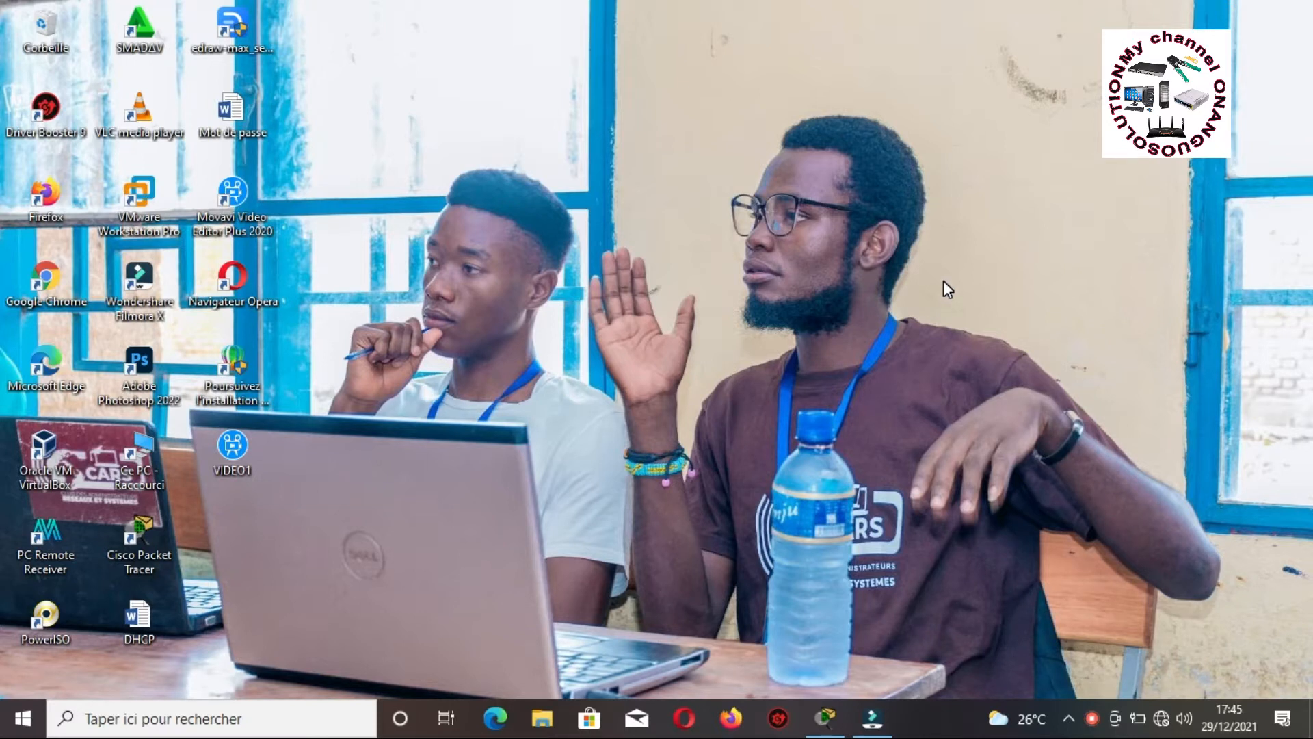
Switch to Cisco Packet Tracer, shift the whole topology toward the left, and raise Server0 with its 192.168.1.100 note
left_click(826, 717)
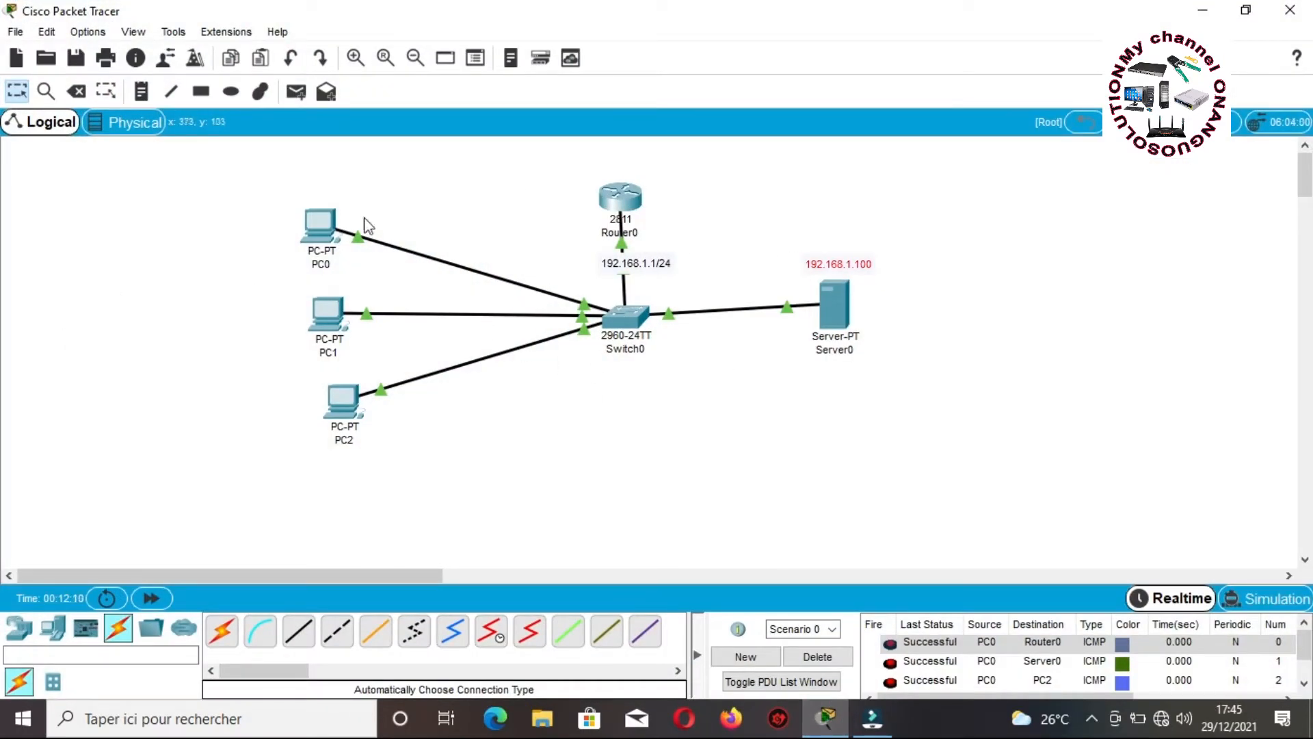
left_click_drag(252, 156, 943, 494)
left_click_drag(835, 307, 650, 288)
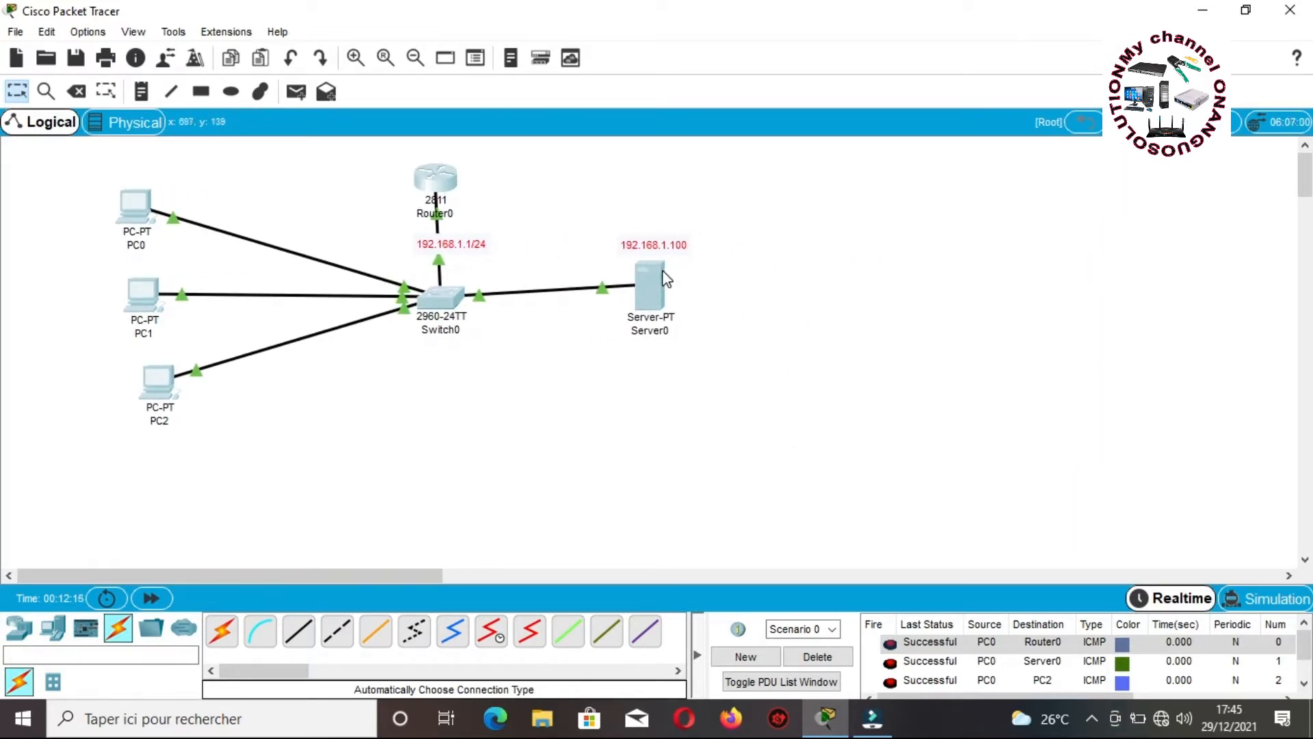
left_click(754, 279)
left_click_drag(656, 245, 626, 178)
left_click_drag(650, 291, 623, 218)
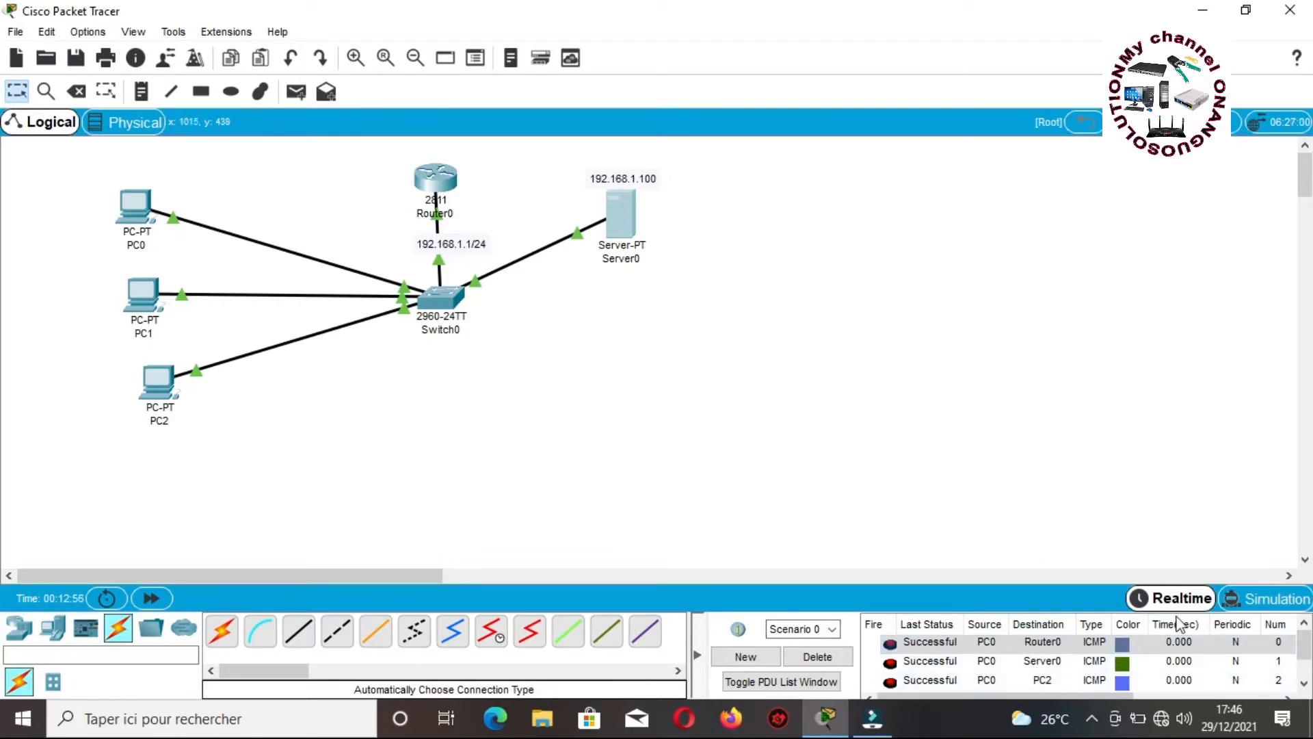
Delete the PDU results of Scenario 0 and collapse the scenario pane
left_click(820, 657)
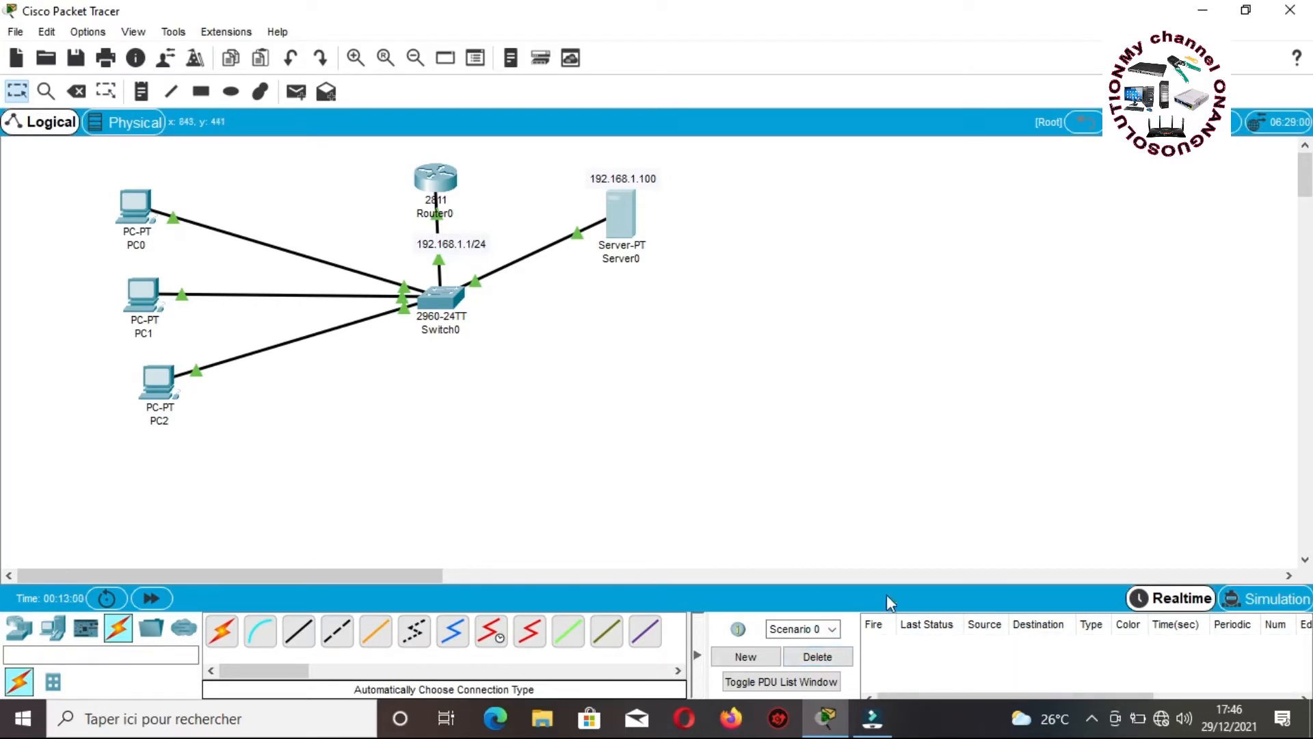
left_click_drag(704, 657, 841, 662)
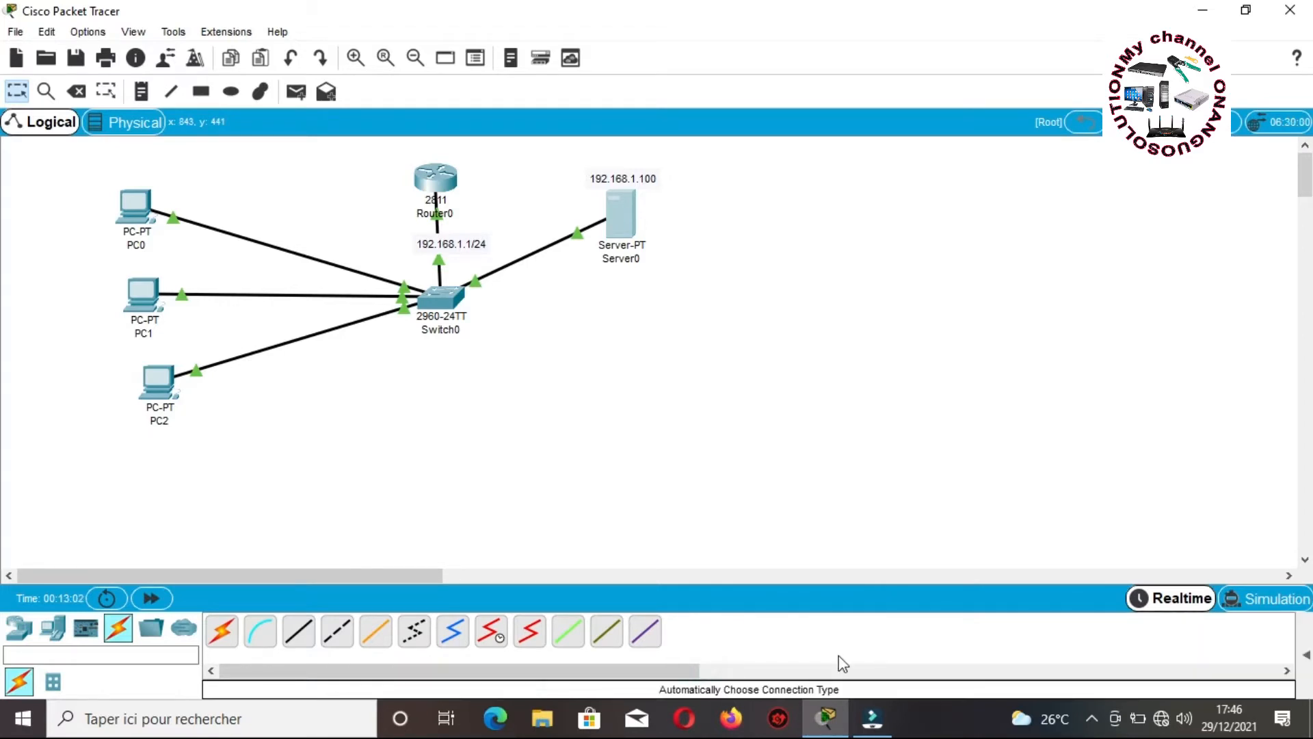
Add a second Server-PT below Server0 and rename it Web Server
left_click(18, 628)
left_click(68, 636)
left_click_drag(299, 633, 611, 347)
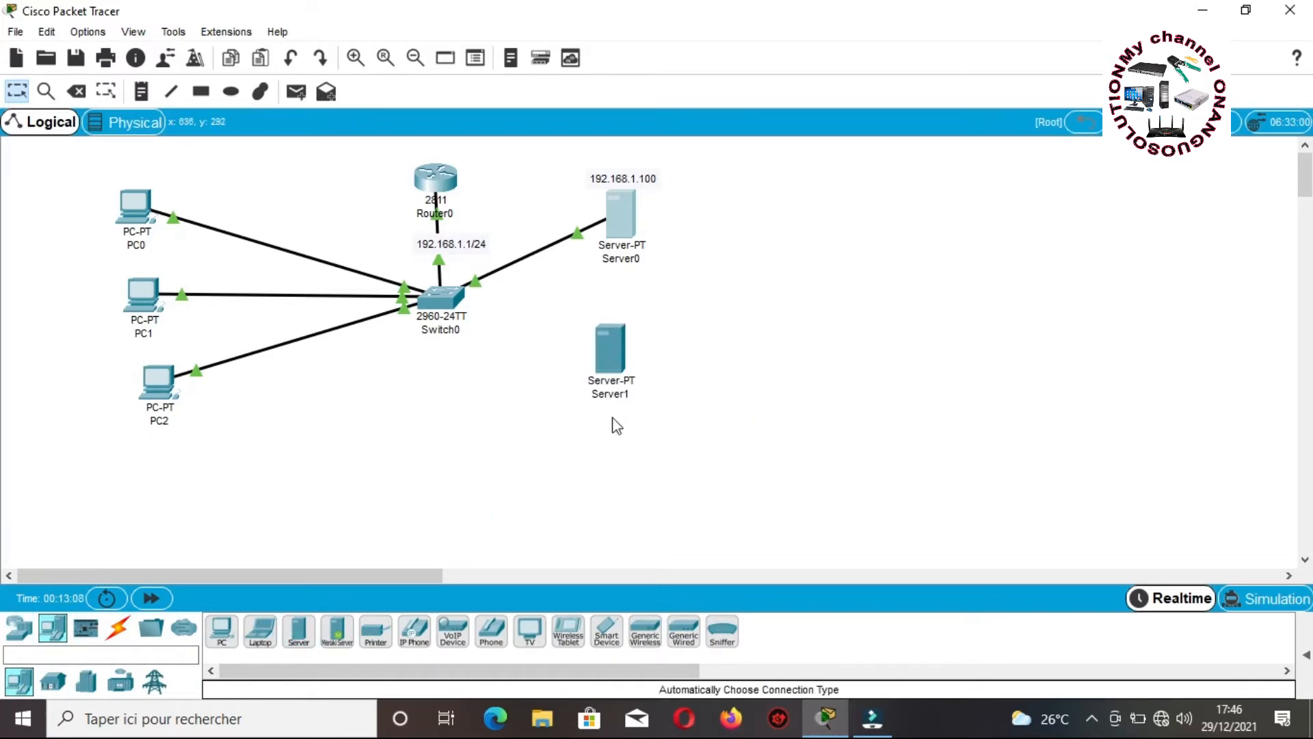
left_click(593, 395)
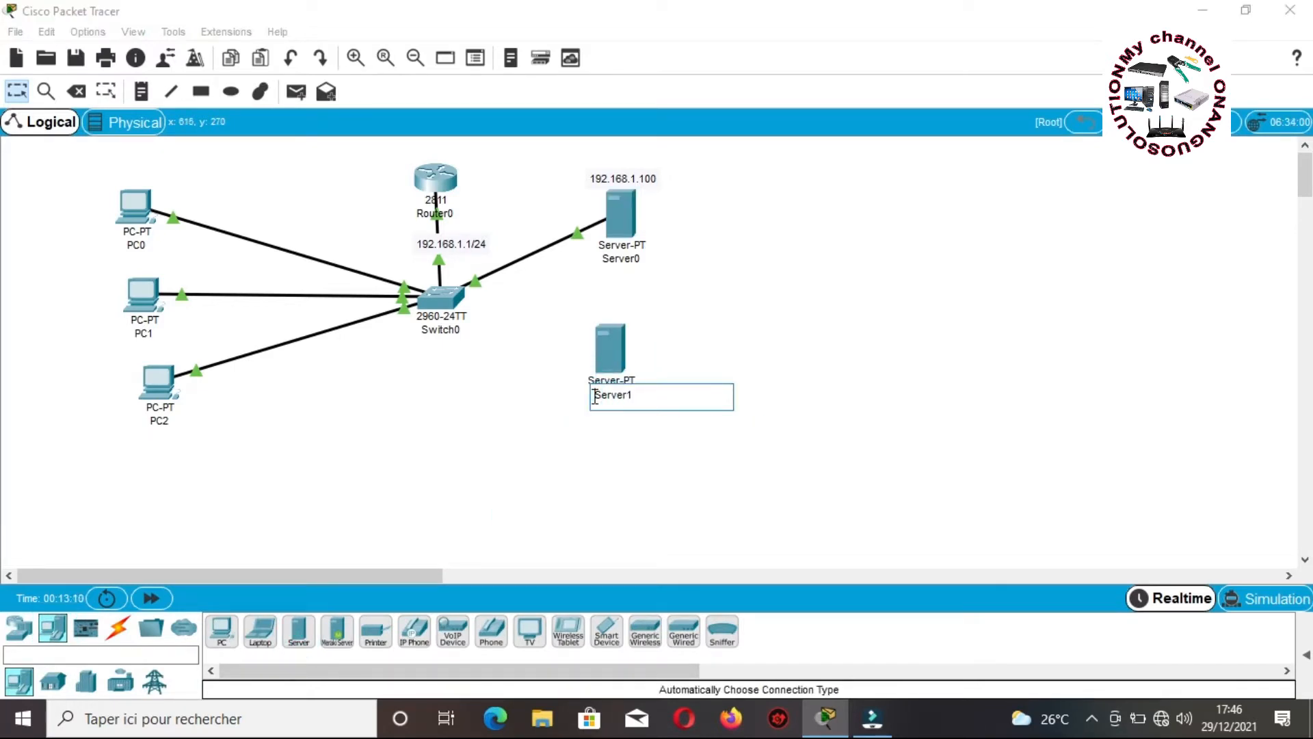
type("Web")
left_click(662, 397)
key("BackSpace")
Change the display name of Server0 to "SDHCP erver"
left_click(617, 260)
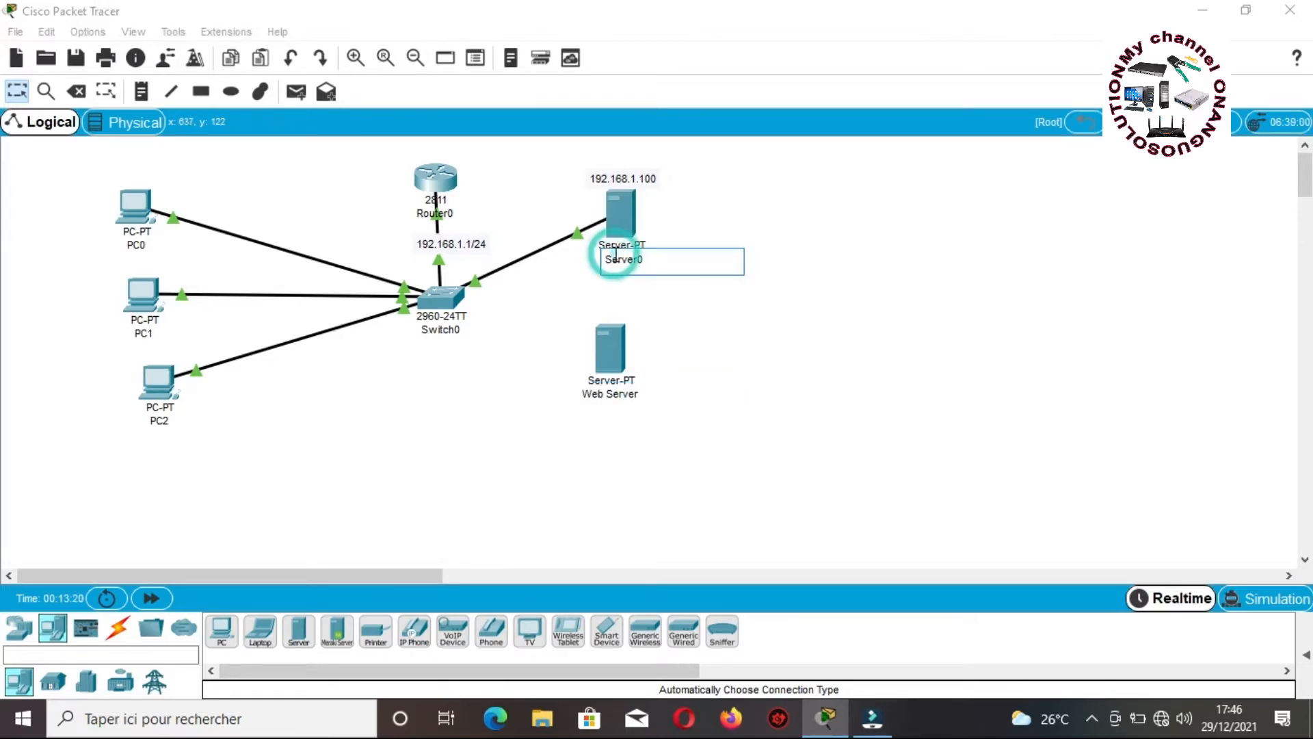
type("D")
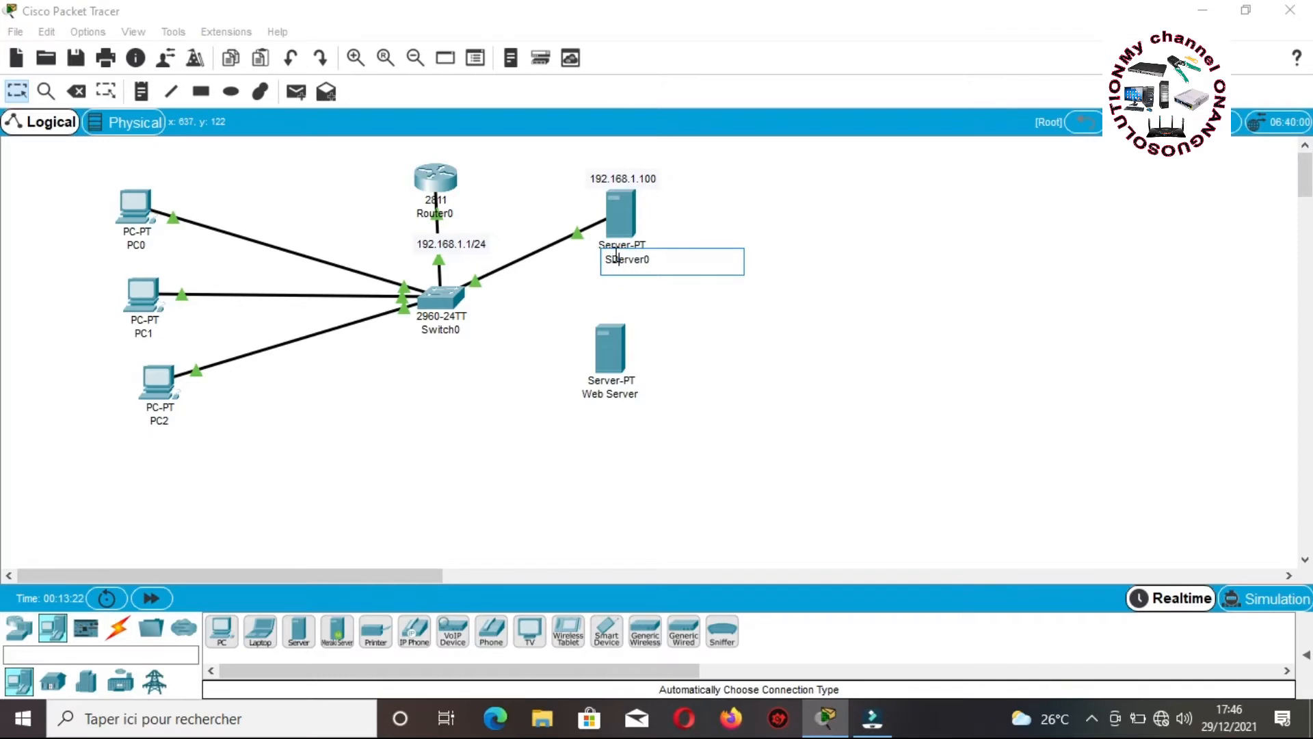
type("HCP")
left_click(684, 262)
key("BackSpace")
left_click(651, 409)
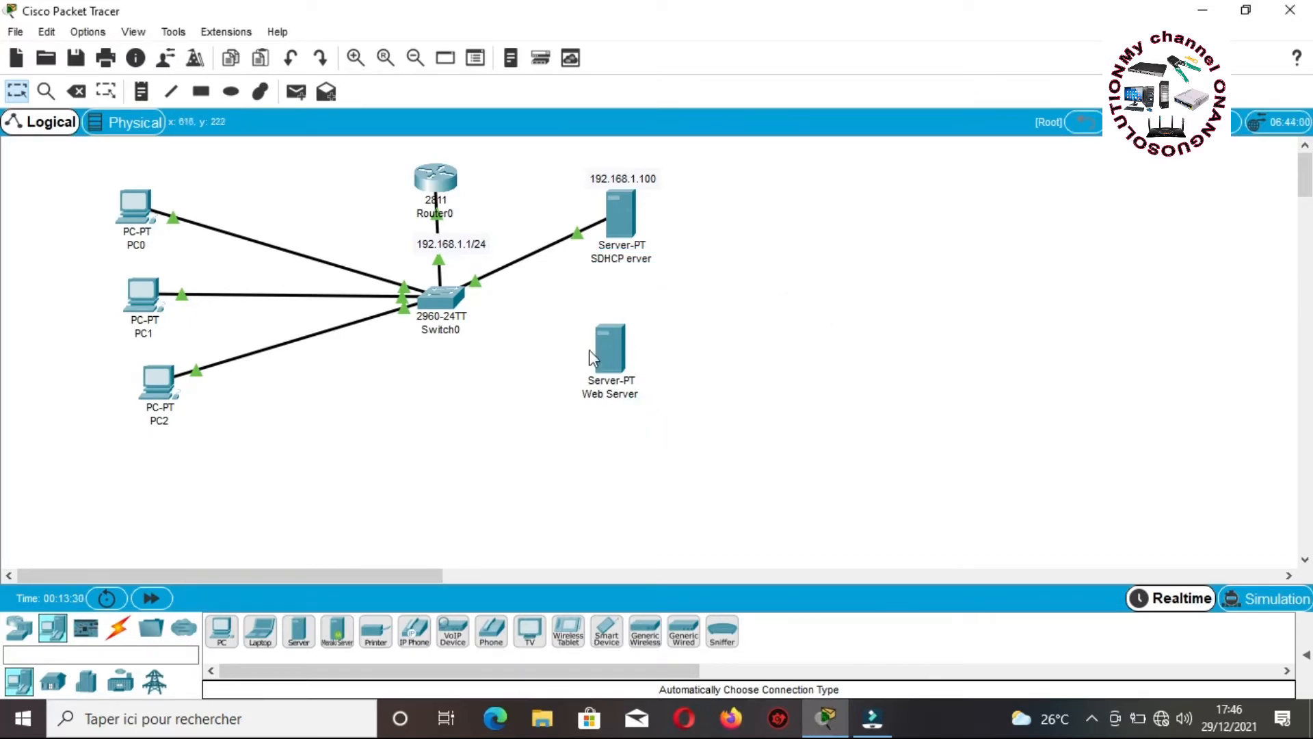
Move the Web Server slightly away from Switch0 and cable the switch to it
left_click_drag(596, 344, 639, 343)
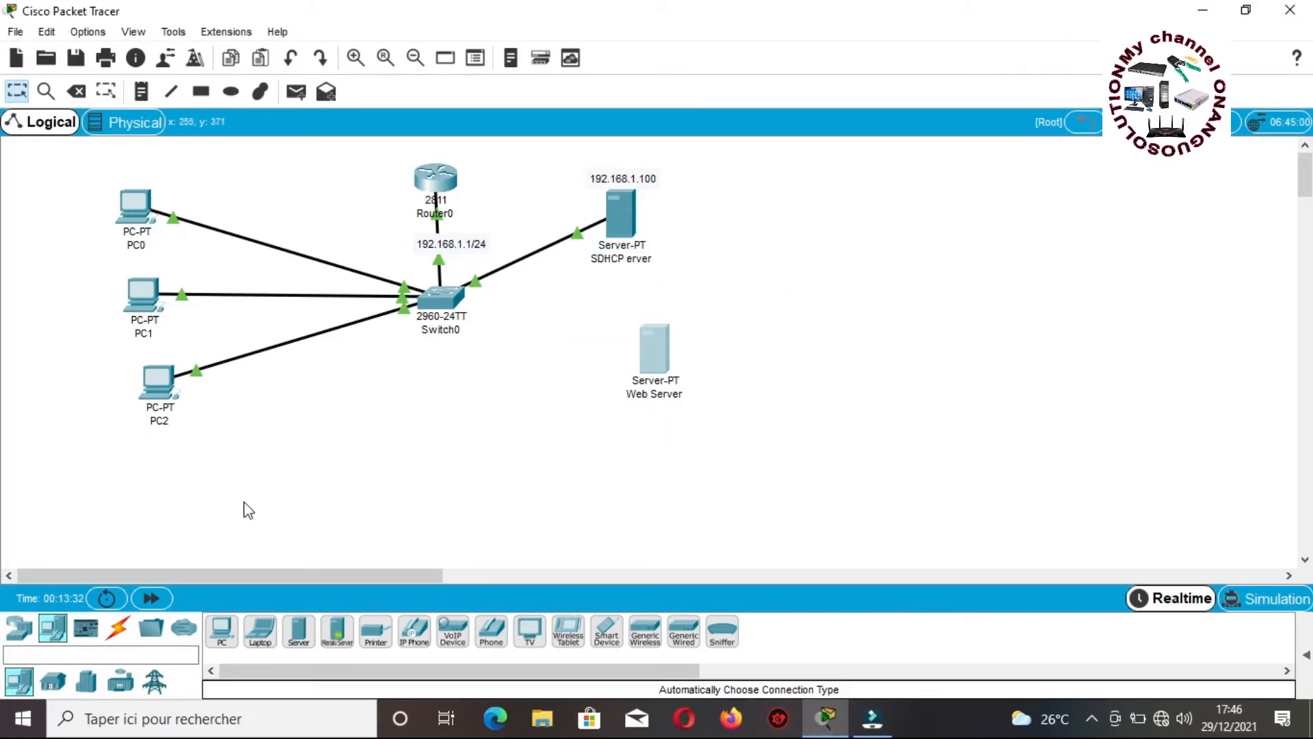
left_click(121, 631)
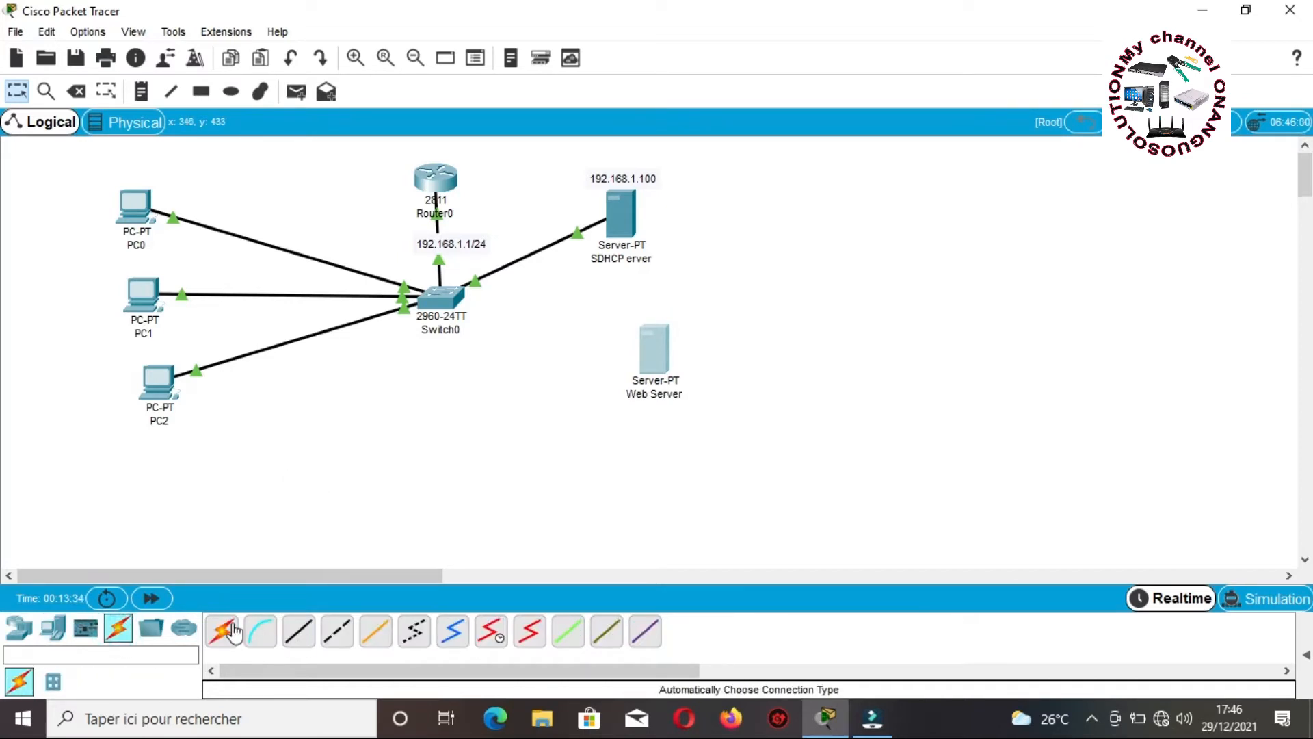
left_click(445, 301)
left_click(653, 359)
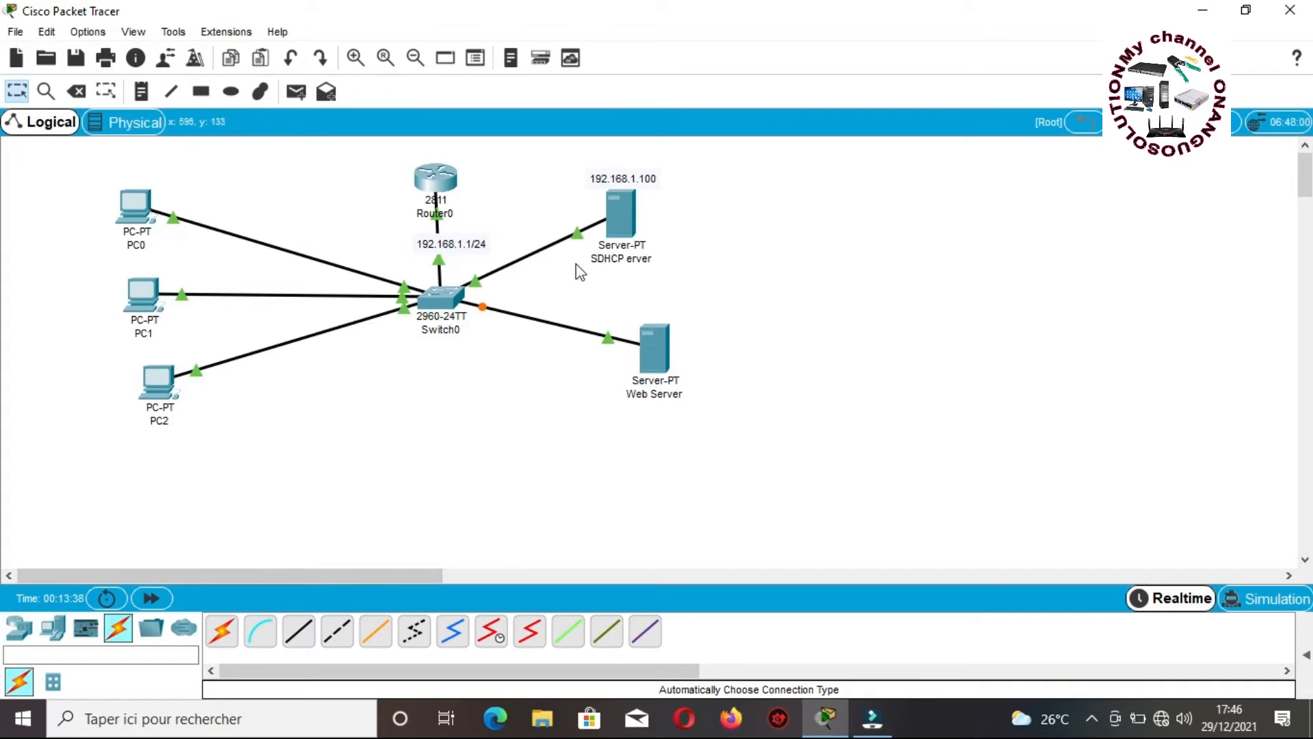
Place a note reading 192.168.1.200 above the Web Server
left_click(141, 90)
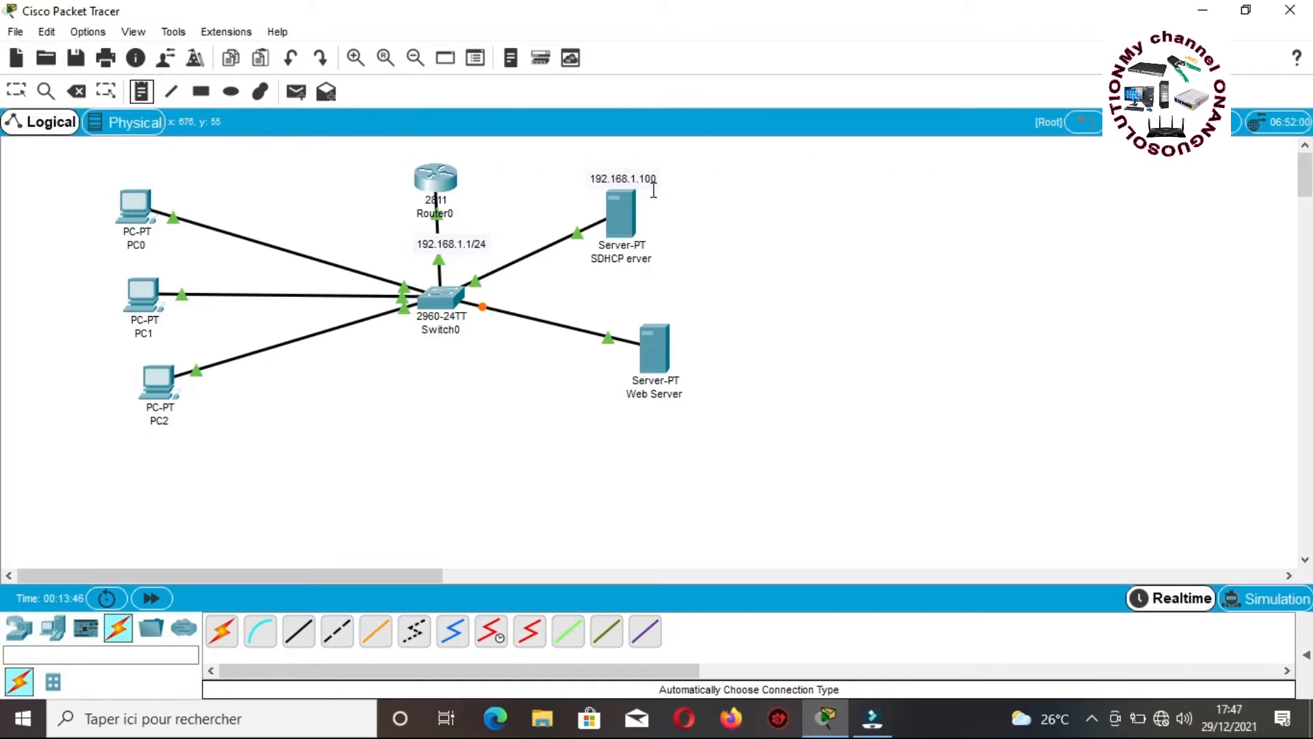
left_click(638, 306)
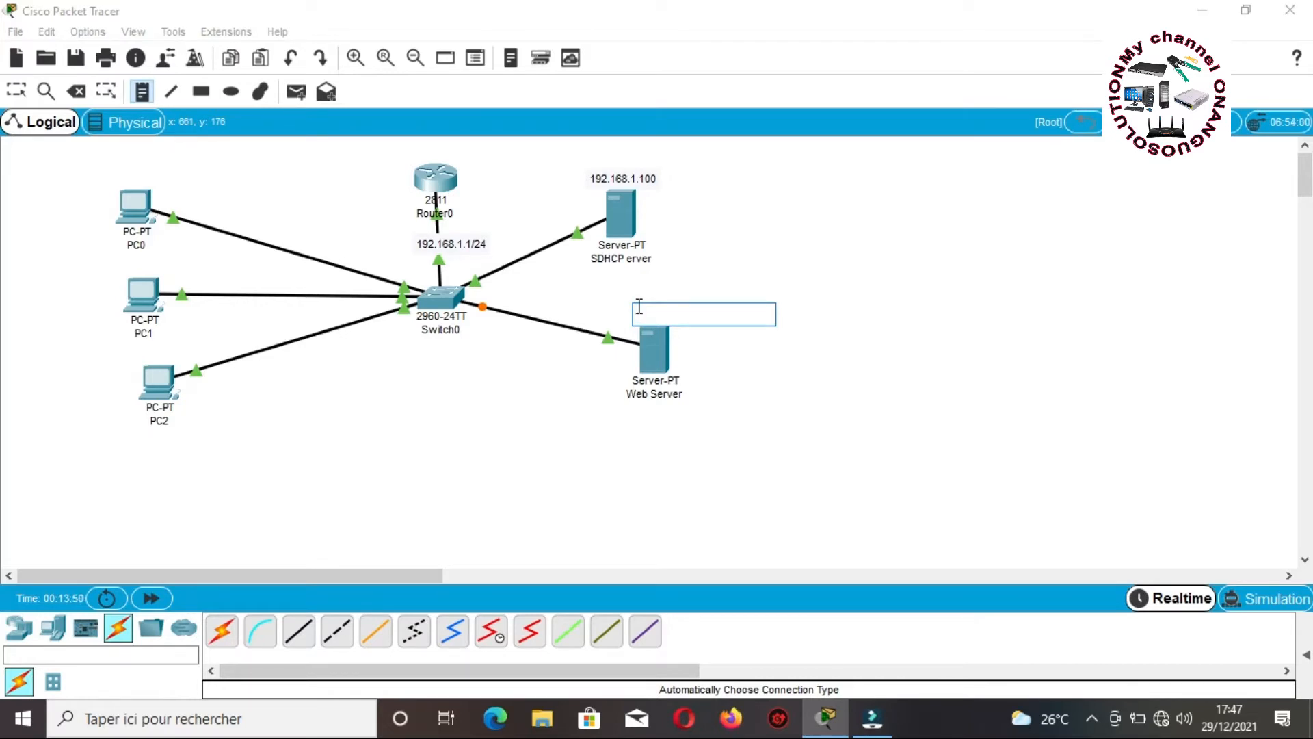
type("192.168.1.2")
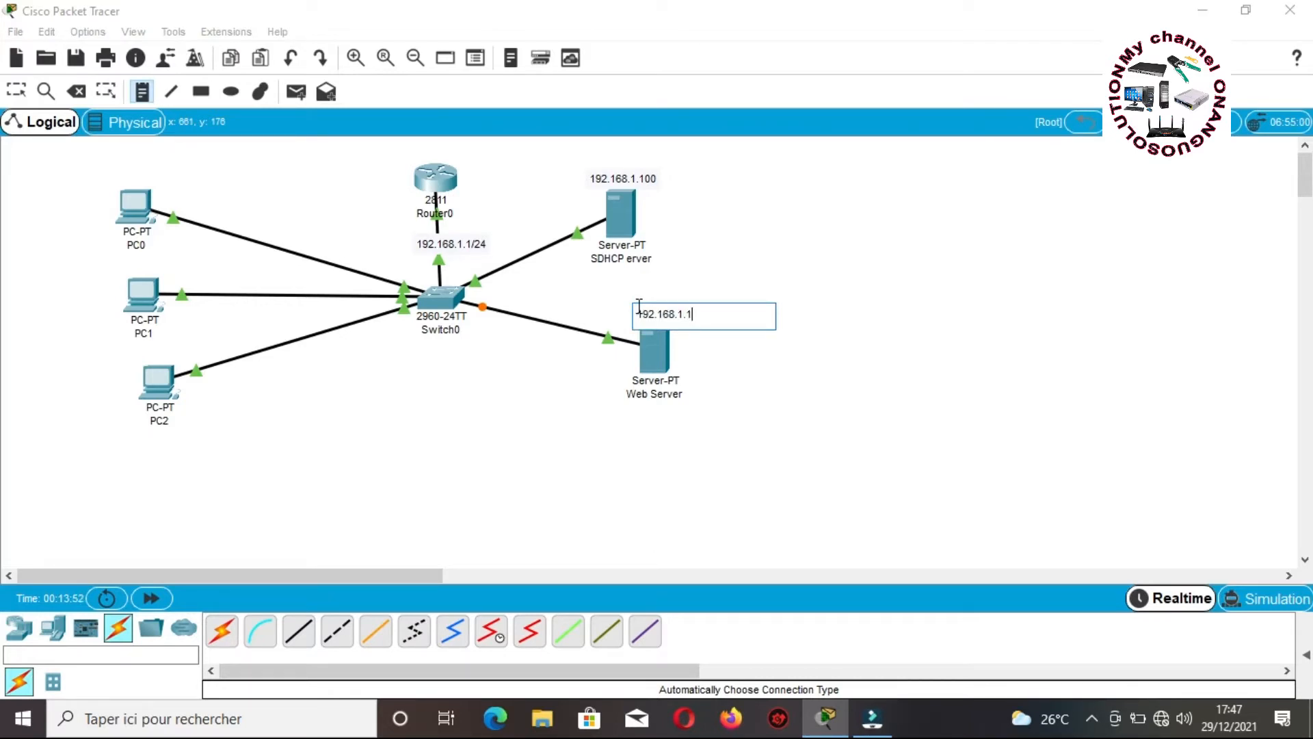
type("00")
left_click(711, 366)
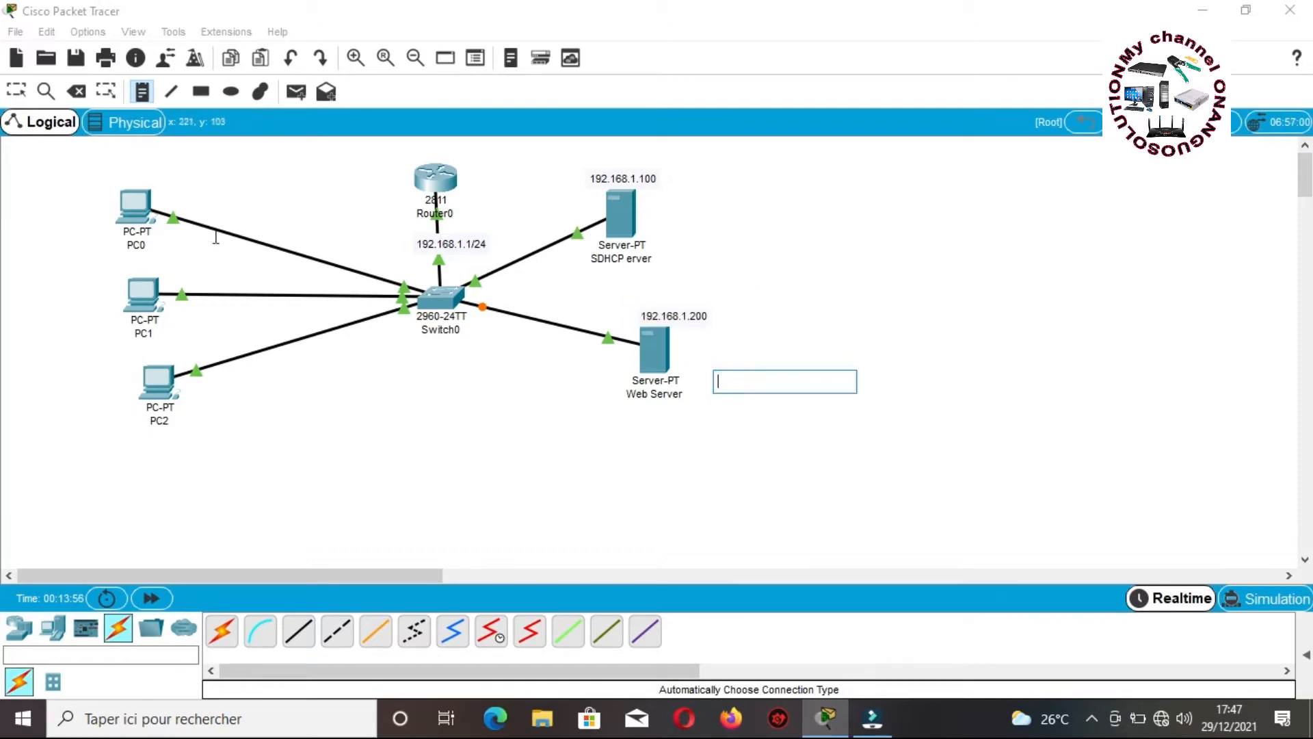
left_click(16, 91)
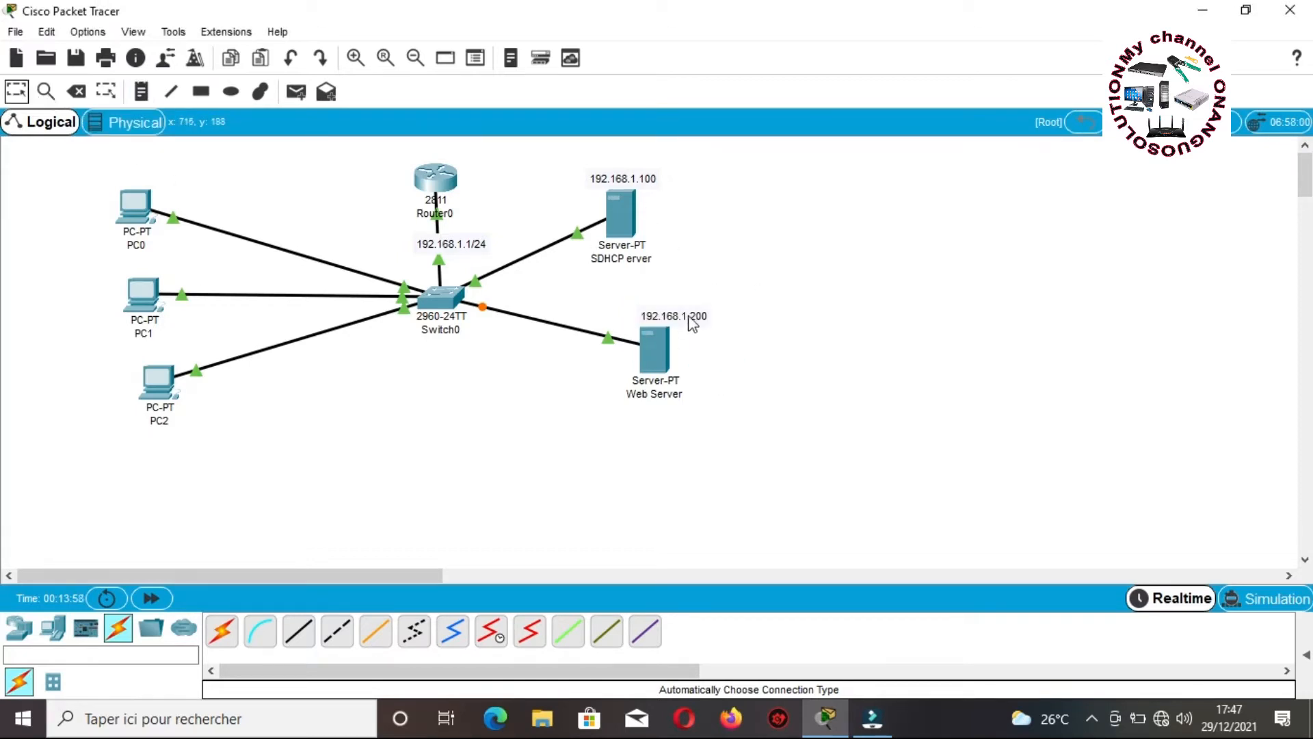
Reposition the Web Server and its address note so the note sits centred just above the device
left_click_drag(692, 323, 671, 355)
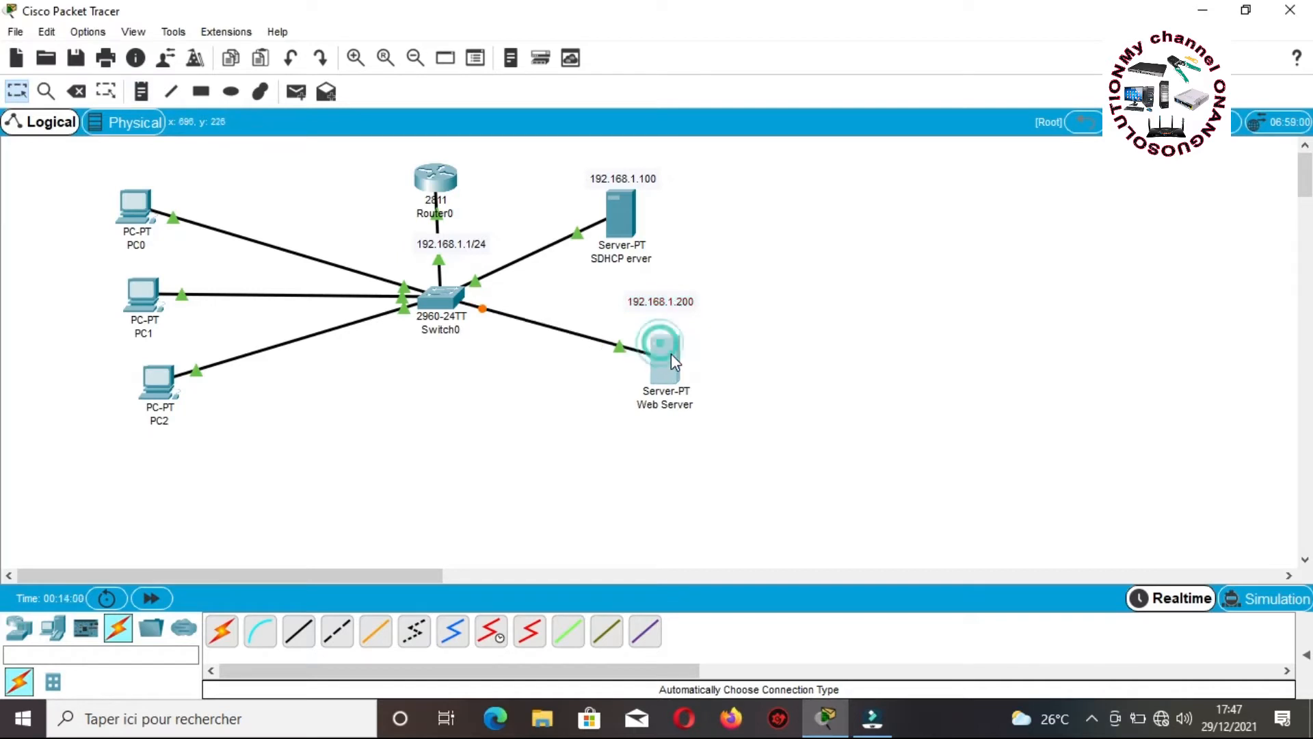
left_click_drag(667, 302, 668, 314)
left_click(766, 311)
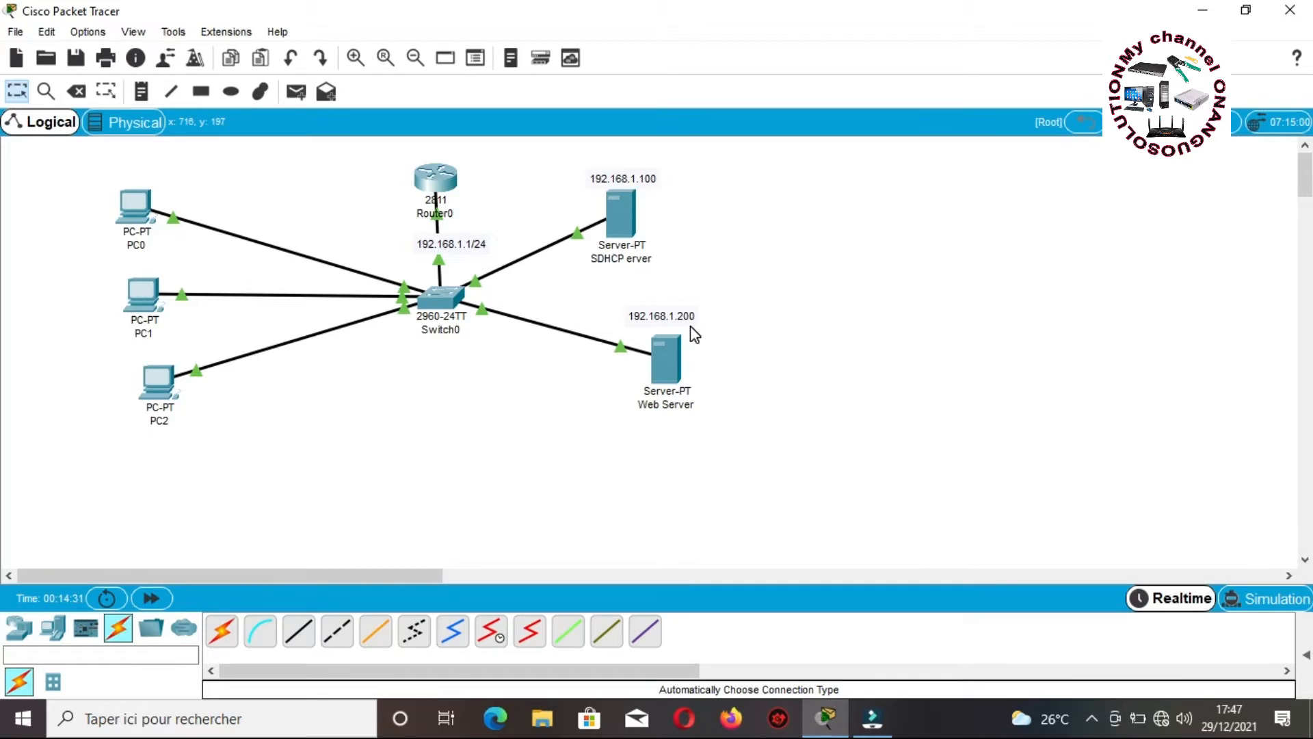
Remove the leading S from the upper server's display name so it begins with DHCP
left_click(606, 267)
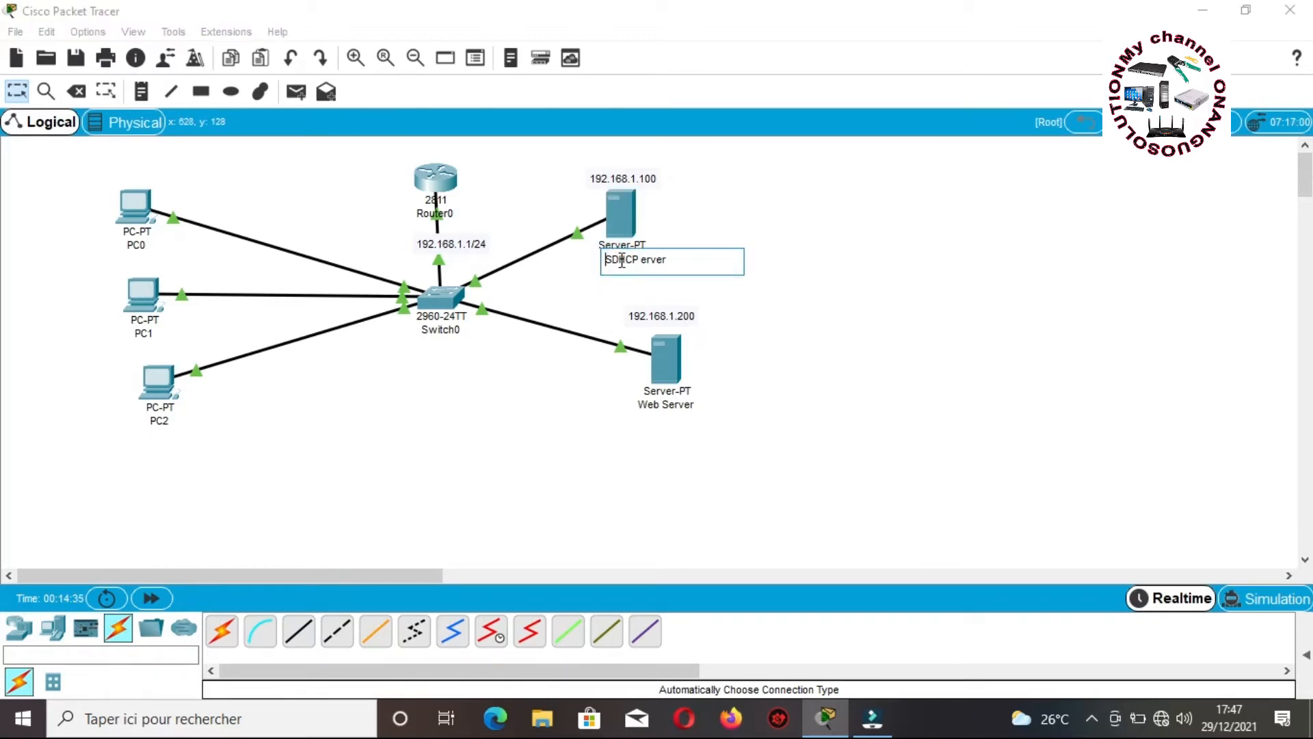
left_click(618, 263)
key("BackSpace")
left_click(744, 307)
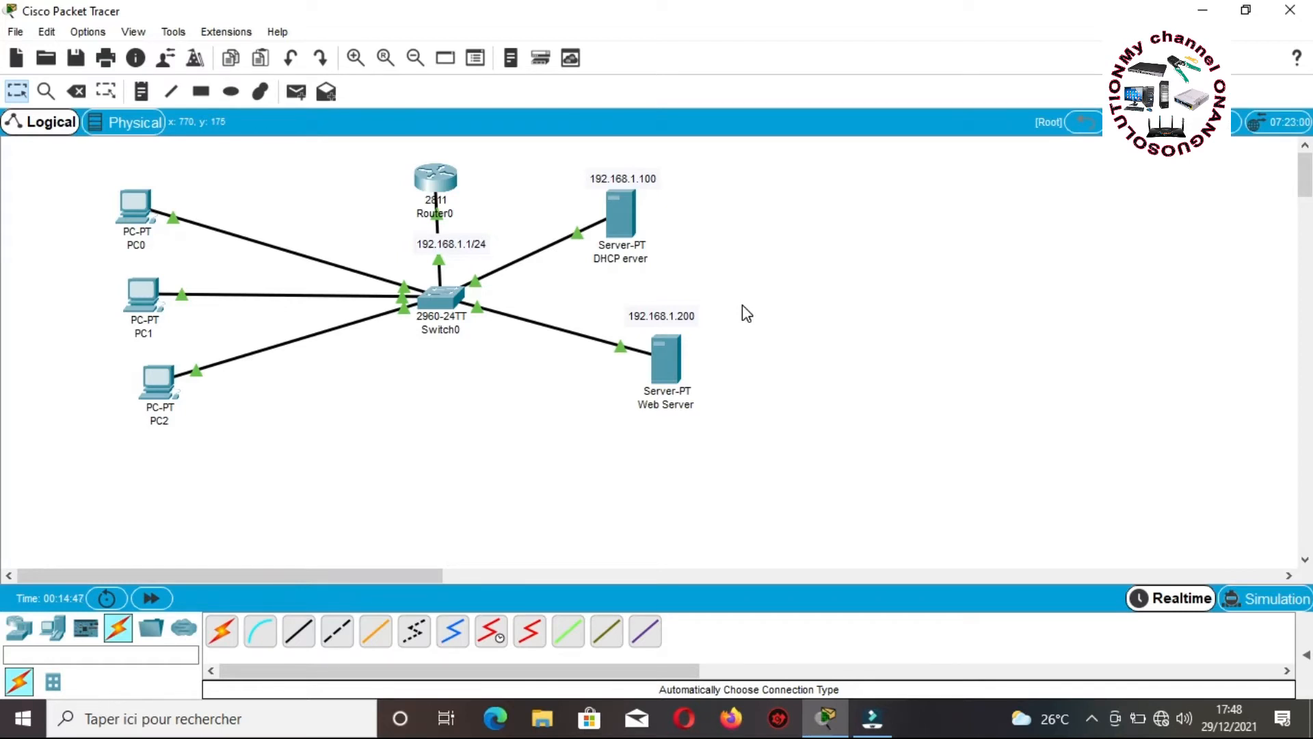
Assign the Web Server the static IPv4 address 192.168.1.200 with subnet mask 255.255.255.0
left_click(664, 354)
left_click(600, 132)
left_click(470, 195)
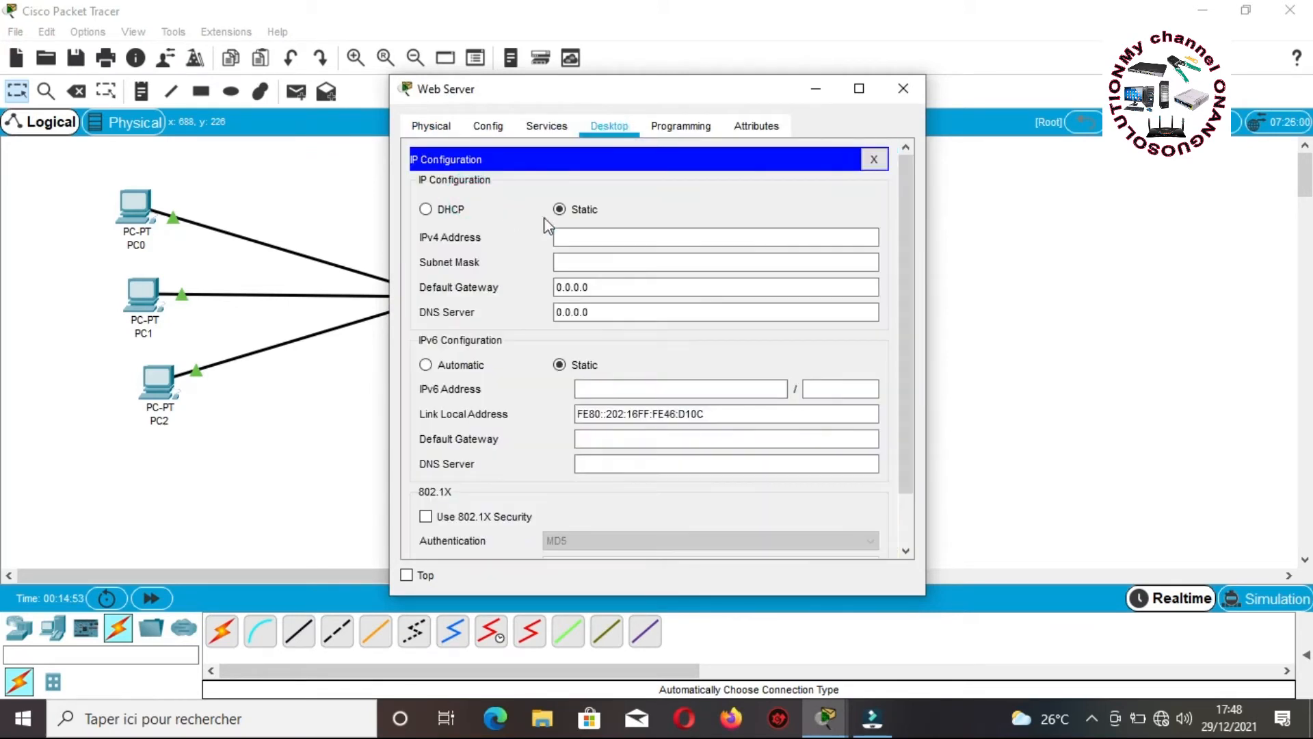
left_click(576, 232)
type("192.168.1.1")
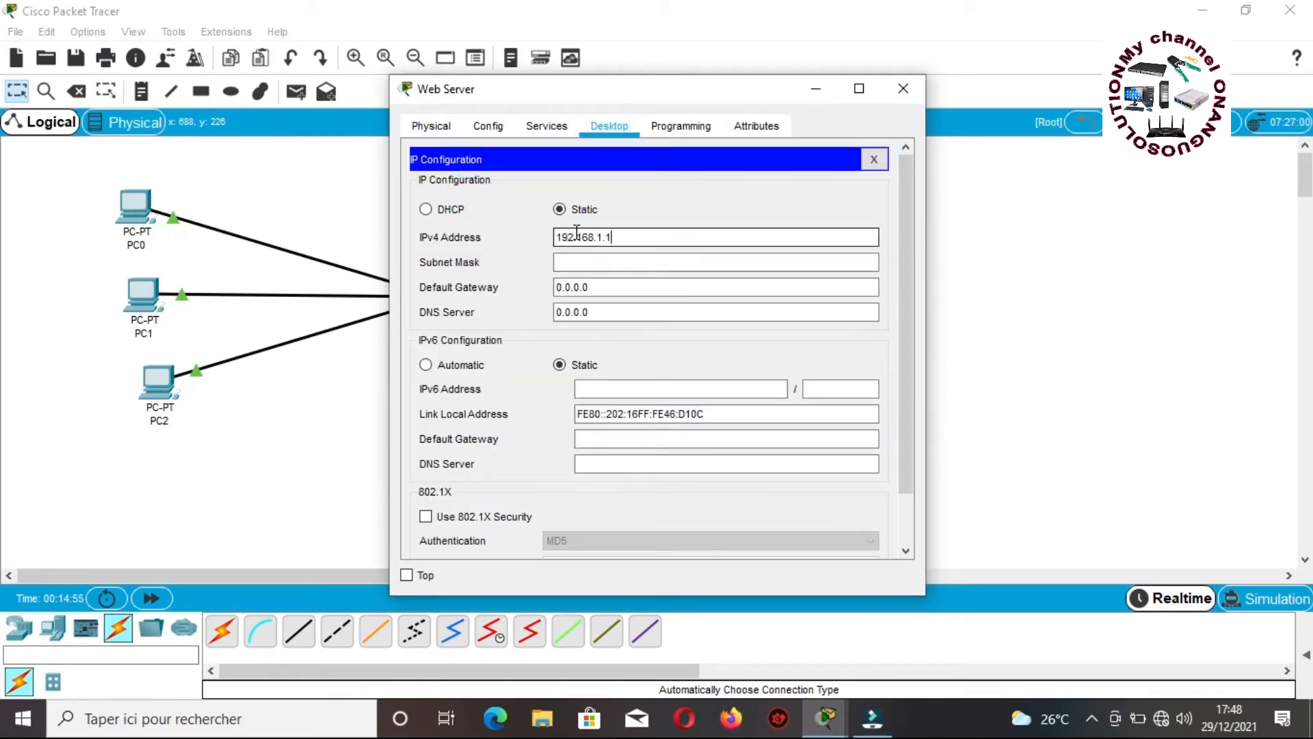
key("BackSpace")
type("200")
left_click(602, 263)
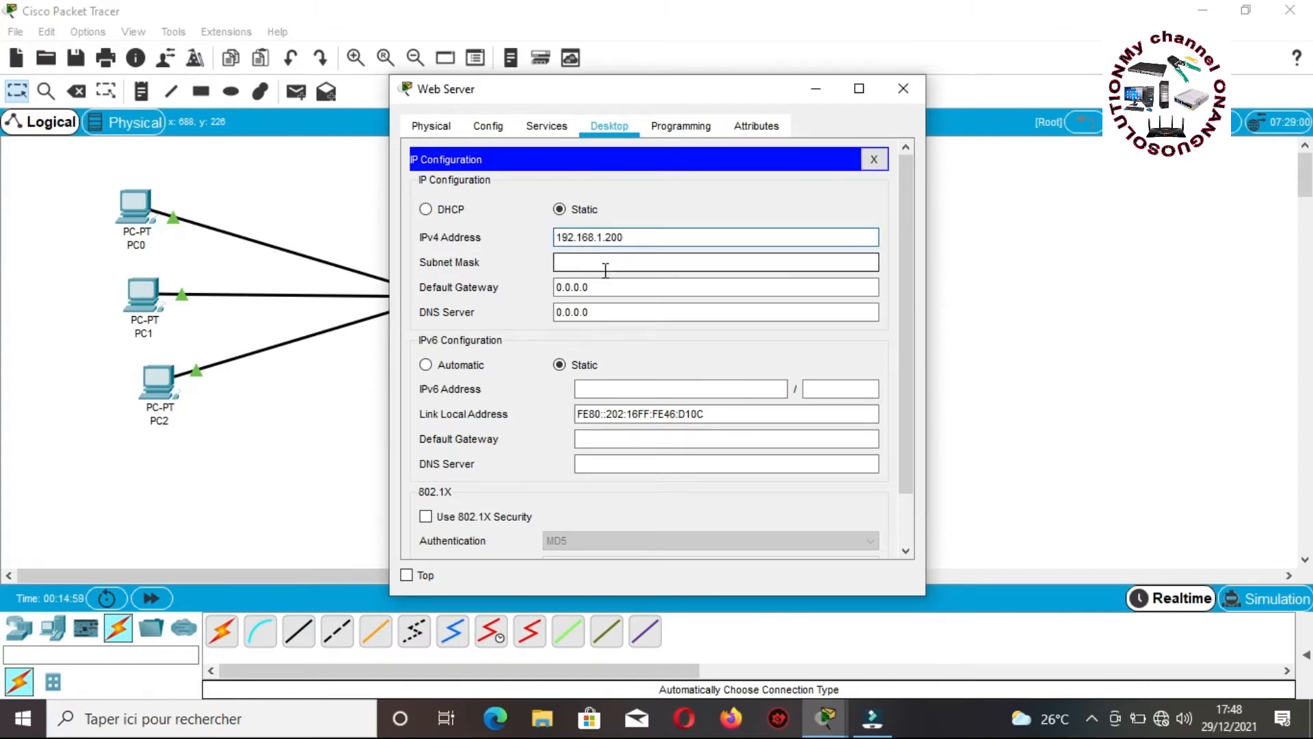
Set the Web Server's default gateway to 192.168.1.1 and its DNS server to 192.168.1.150
left_click_drag(603, 288, 537, 320)
type("192.168.1.1192.168.1.1")
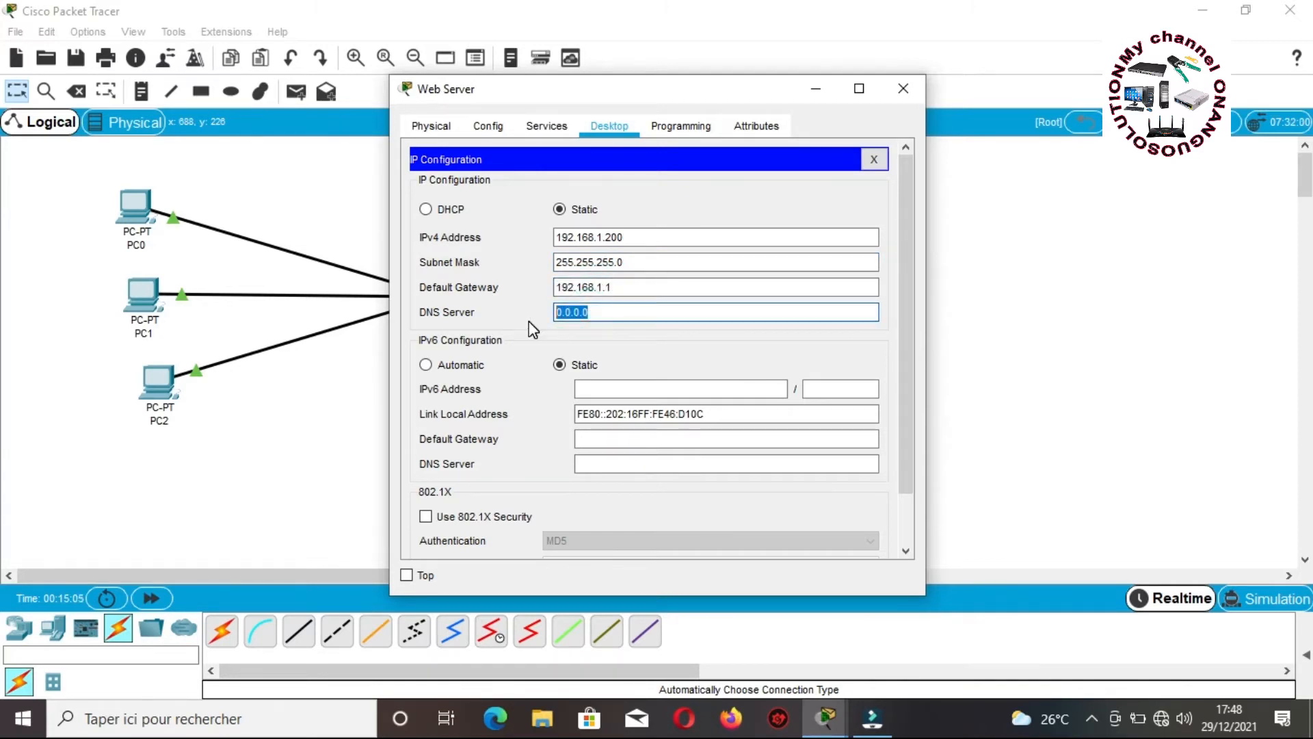
type("50")
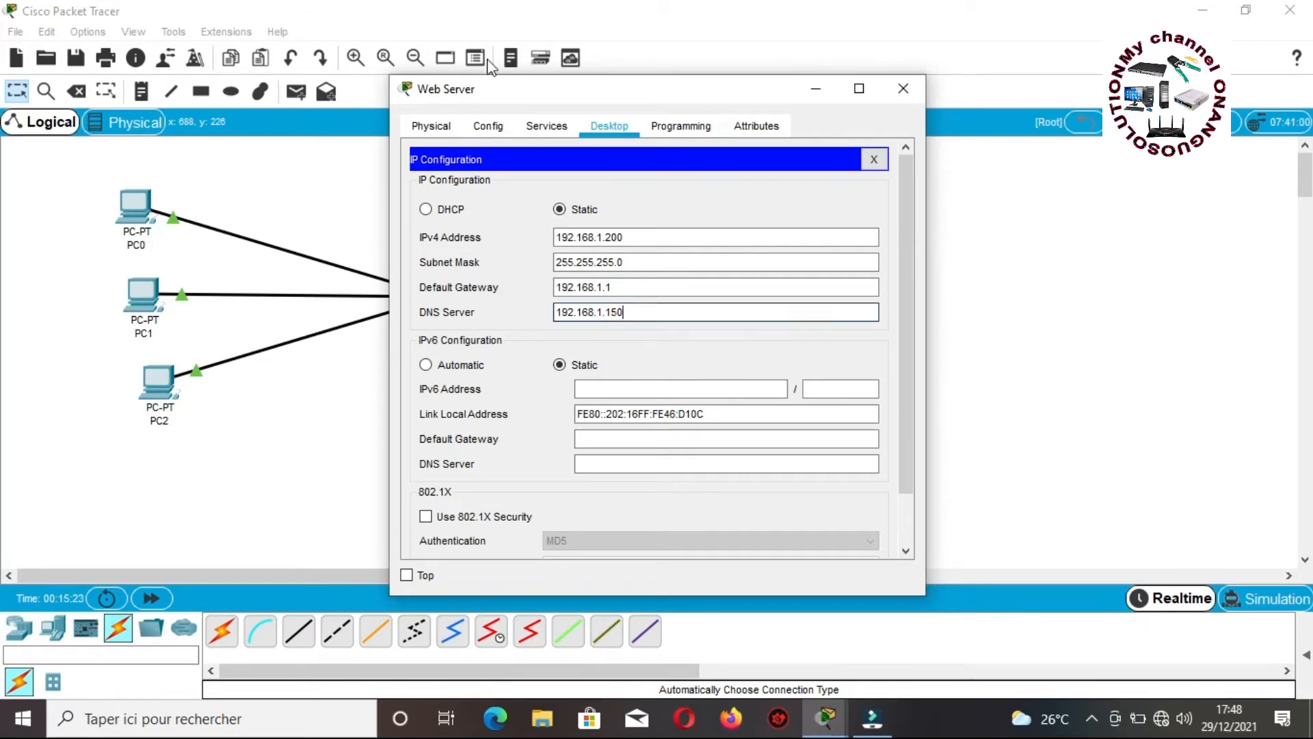
Edit index.html in the Web Server's HTTP service, replacing "Cisco Packet Tracer" in the welcome line with "onanguosolution"
left_click(555, 124)
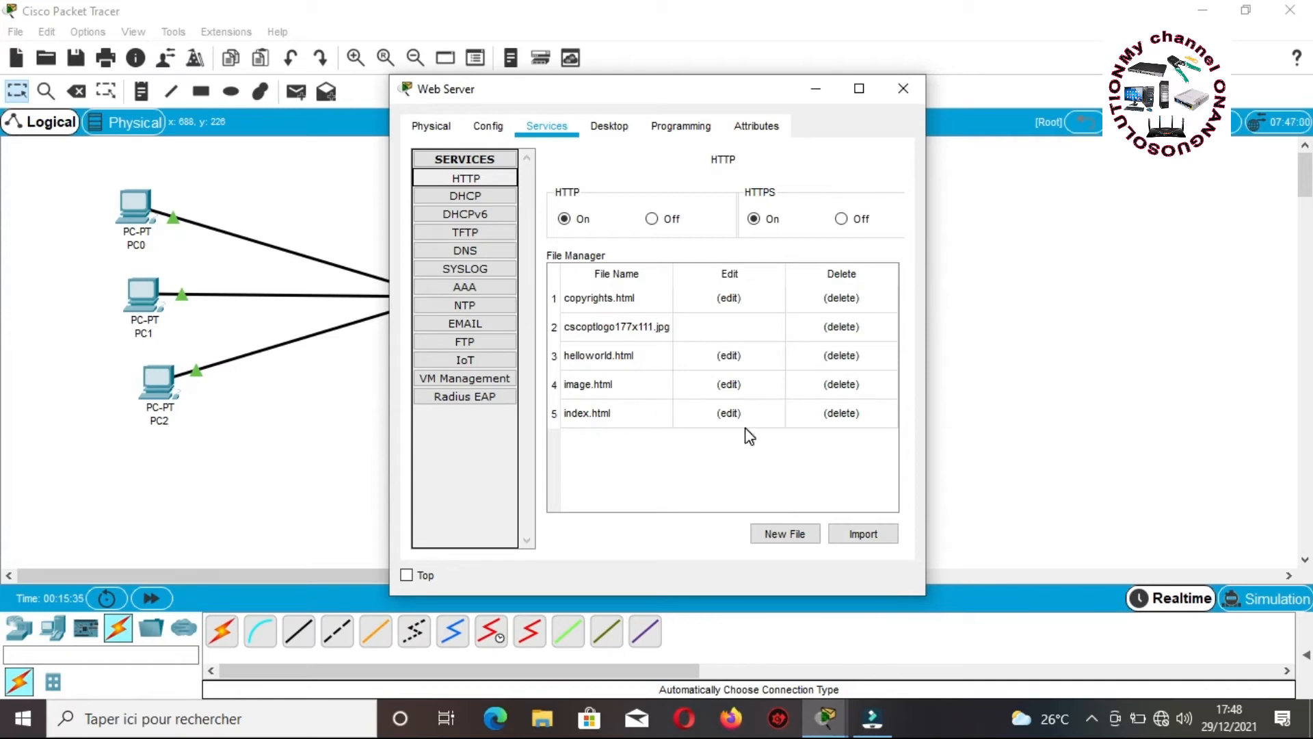
left_click(731, 415)
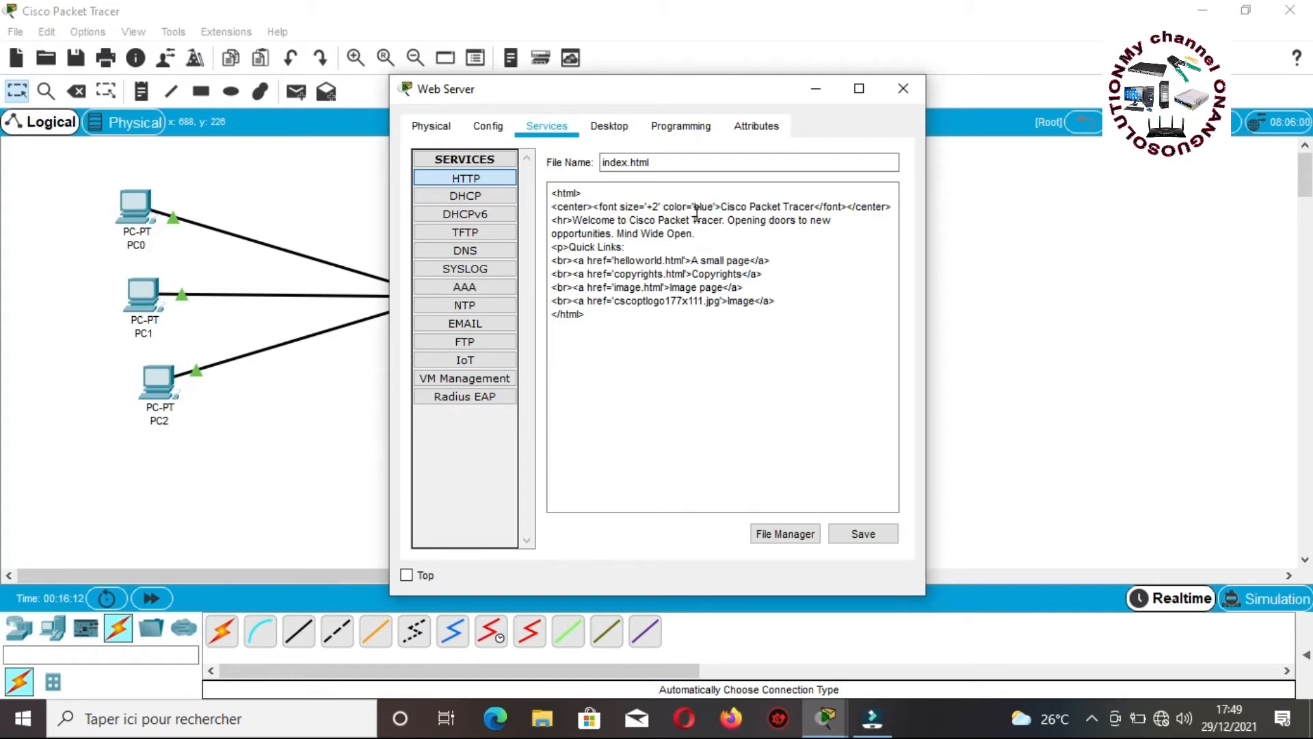
left_click(725, 221)
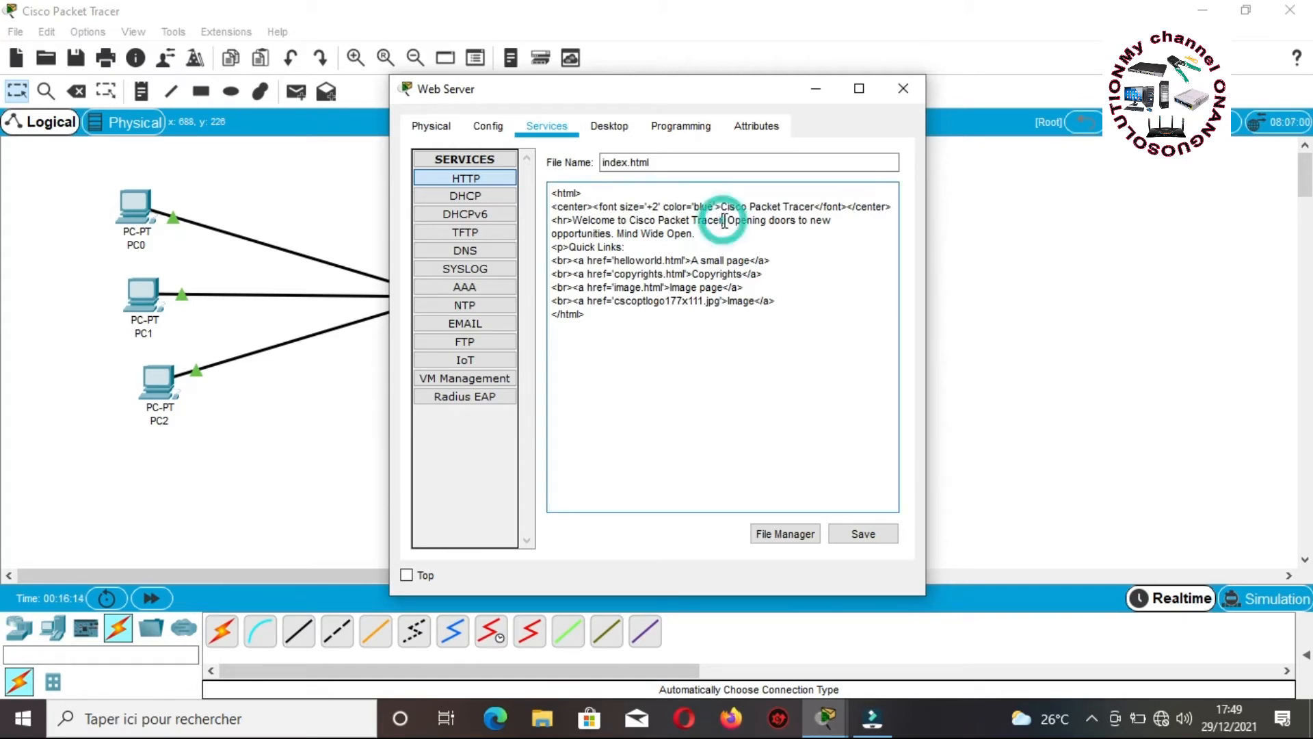
left_click_drag(713, 220, 631, 224)
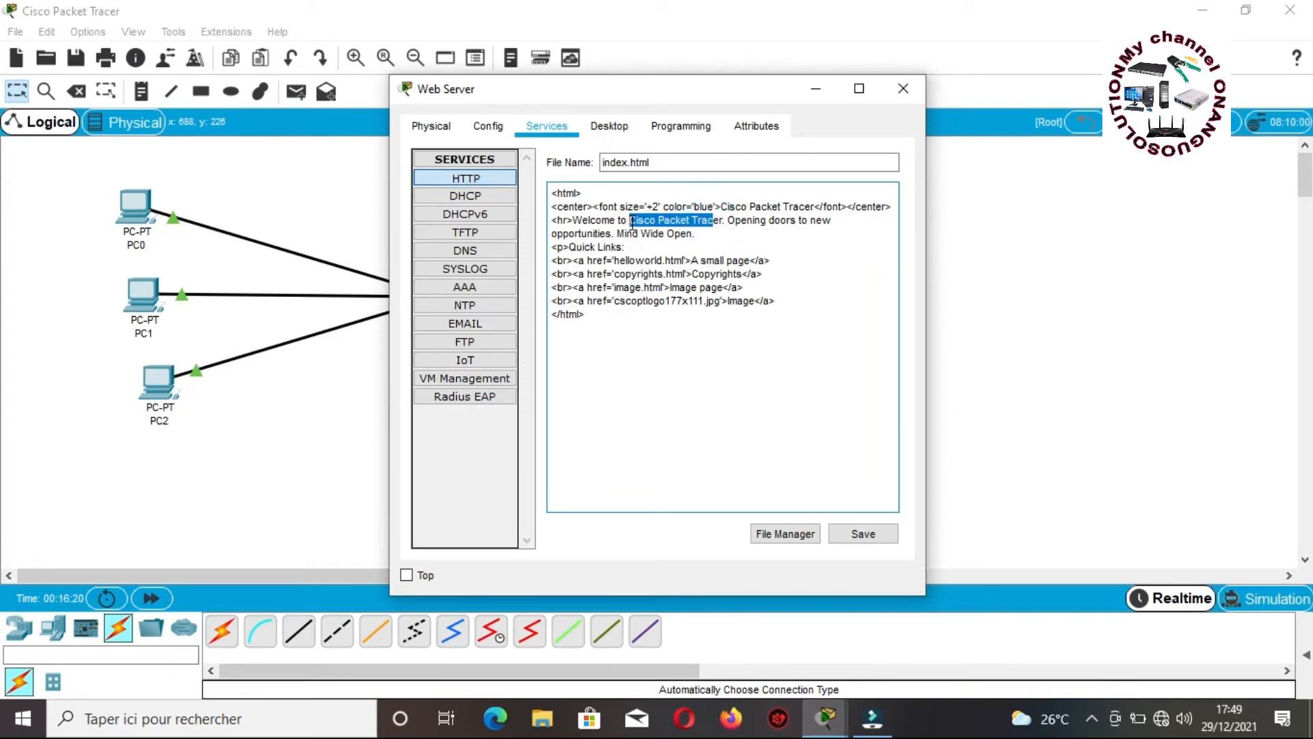
type("Onan")
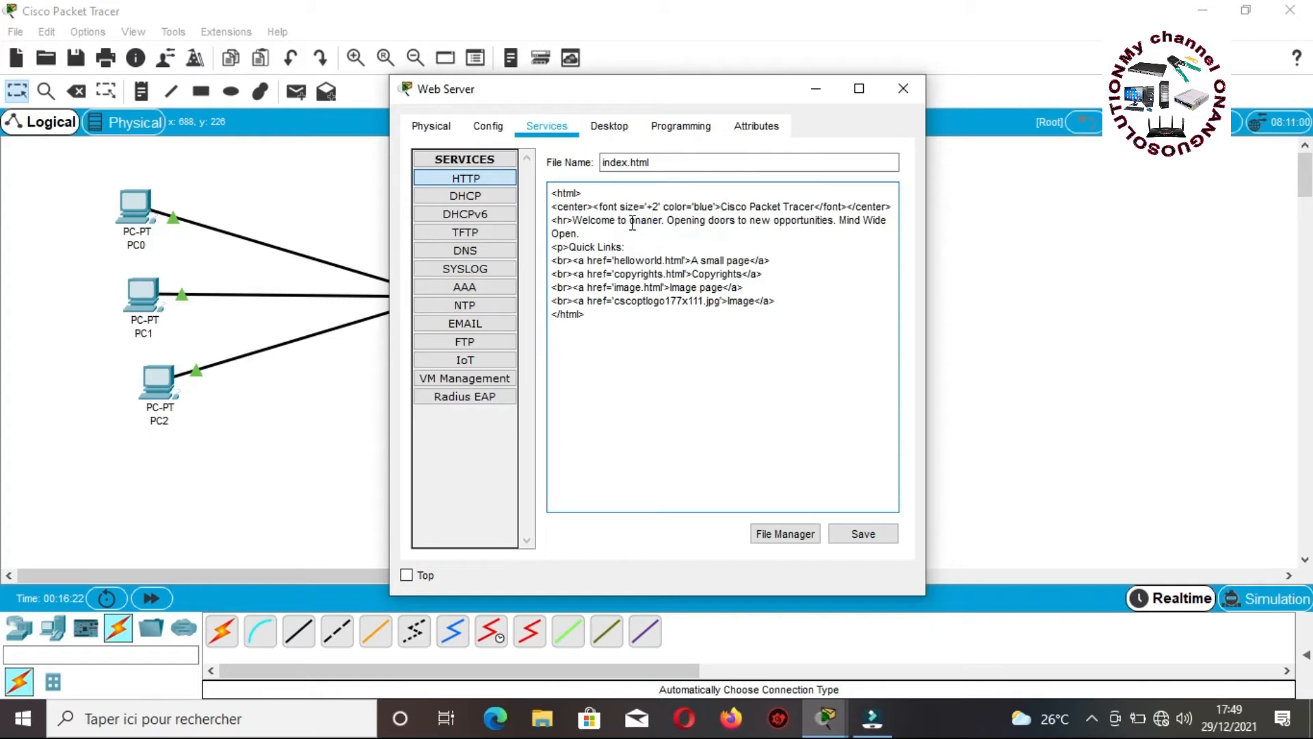
type("guos")
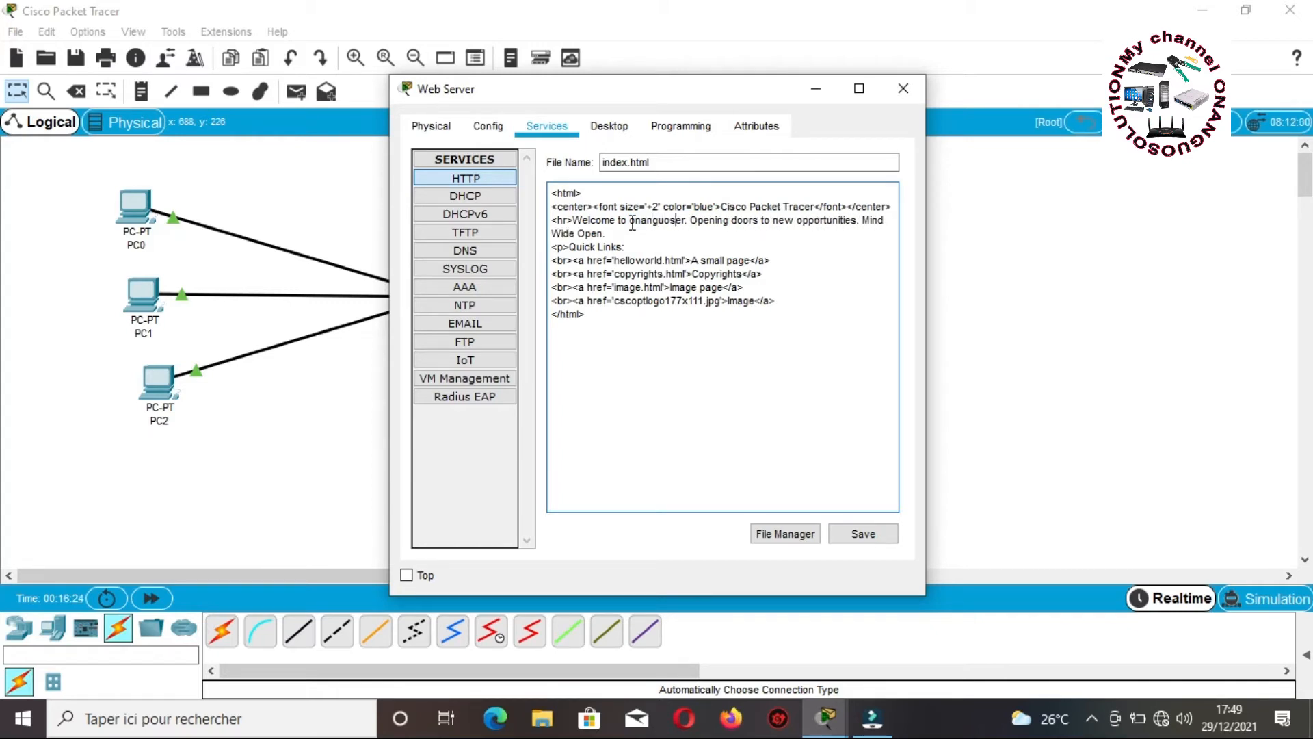
type("olution")
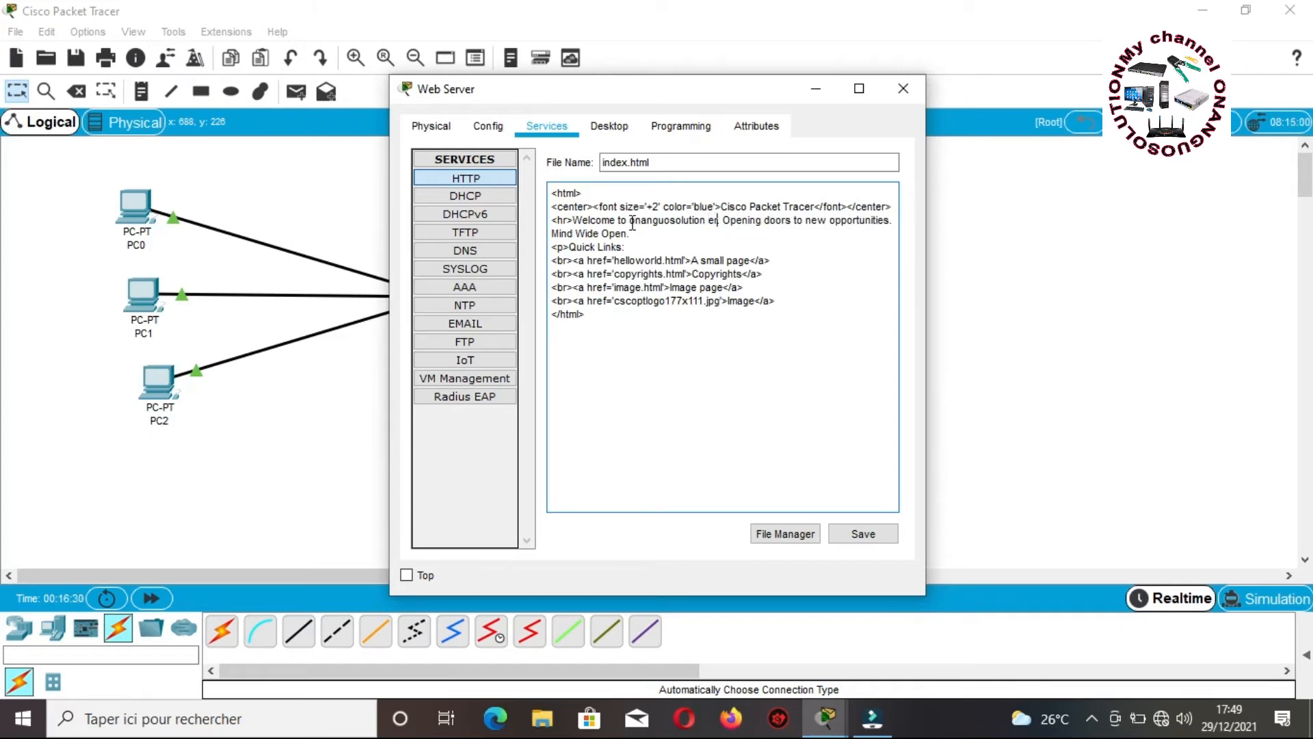
key("Delete")
key("Delete")
key("BackSpace")
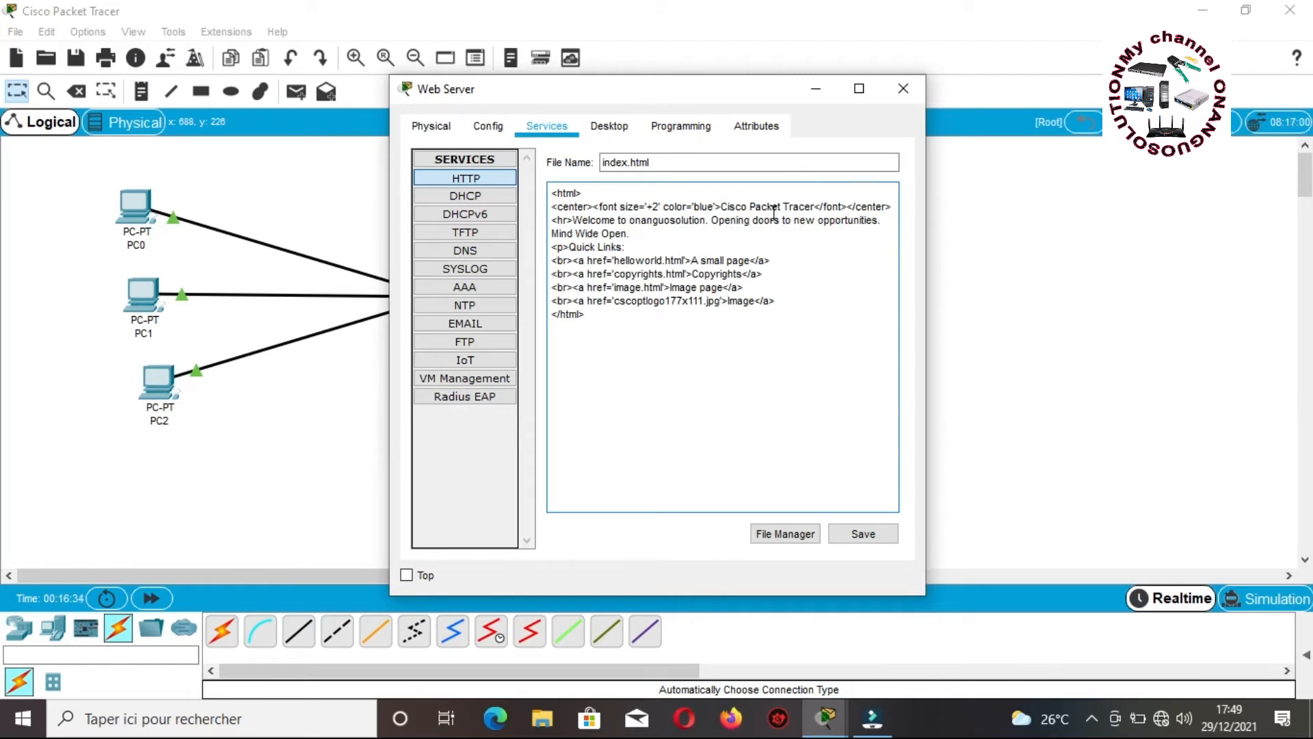
Delete "Opening doors to new opportunities." and "Mind Wide Open." from the welcome line of index.html
left_click_drag(712, 221, 884, 221)
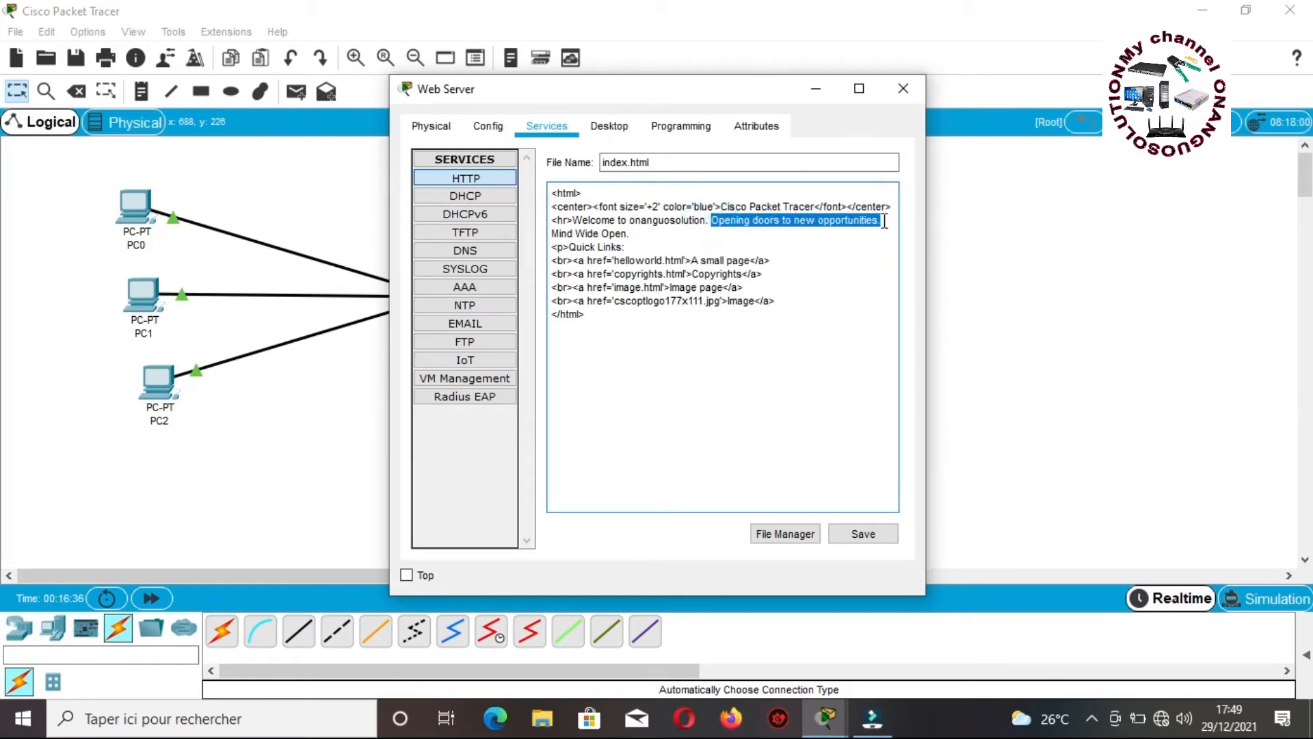
key("BackSpace")
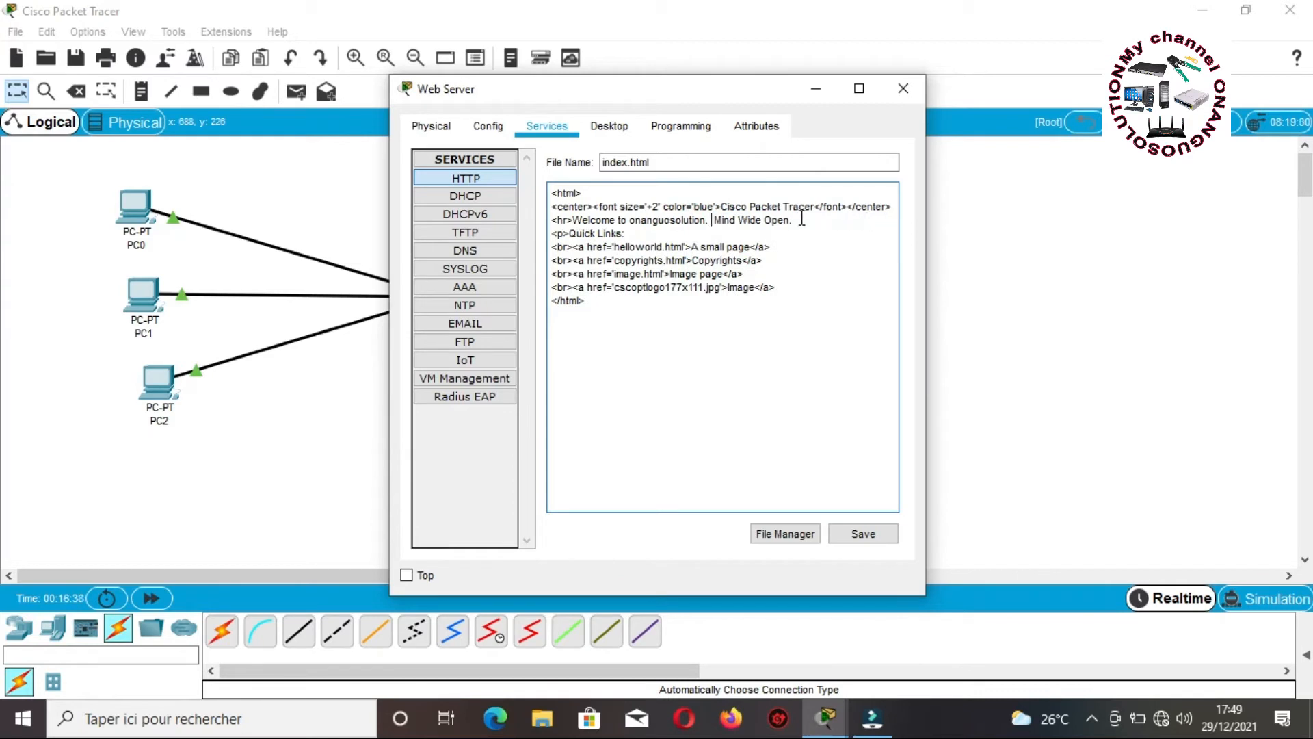
left_click_drag(793, 220, 716, 222)
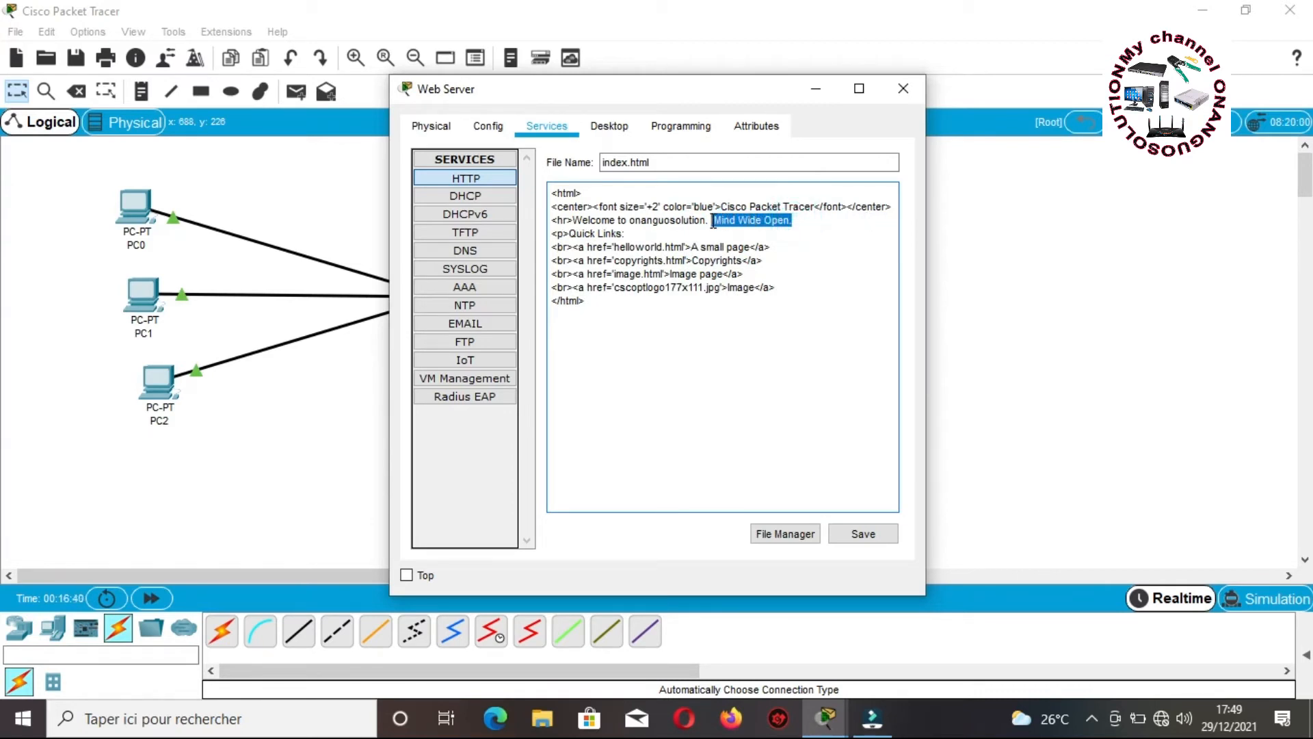
key("BackSpace")
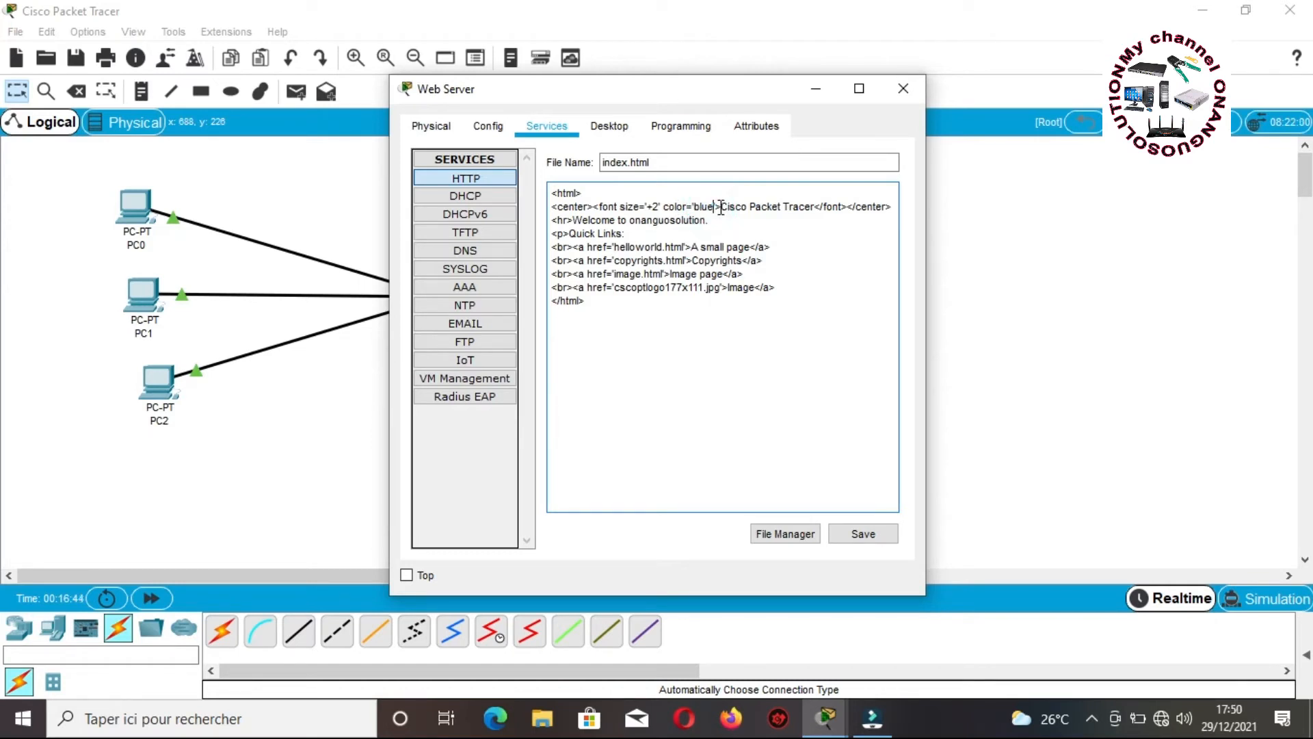
Change the font color of the centered heading in index.html to green
key("BackSpace")
key("BackSpace")
key("BackSpace")
key("BackSpace")
type("green")
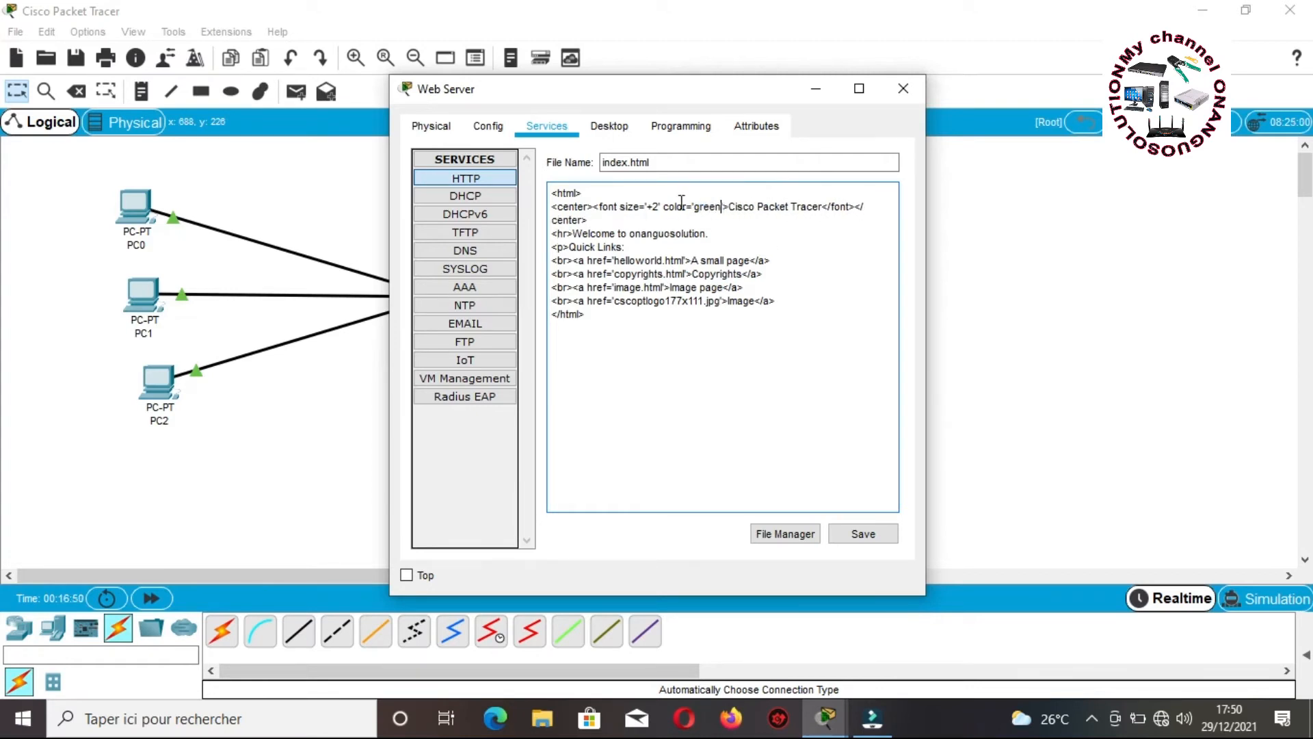
Set the font size of the centered heading in index.html to +10
left_click(653, 206)
key("Delete")
type("&a")
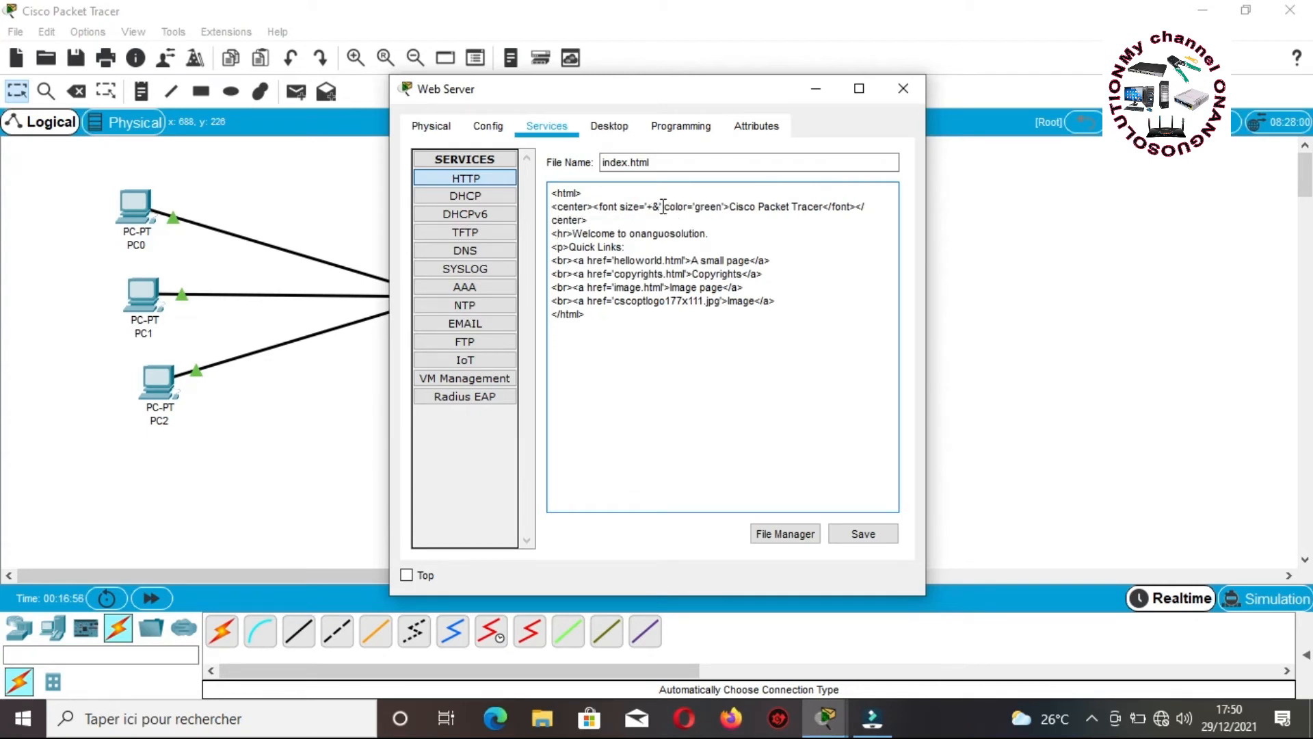
key("BackSpace")
key("BackSpace")
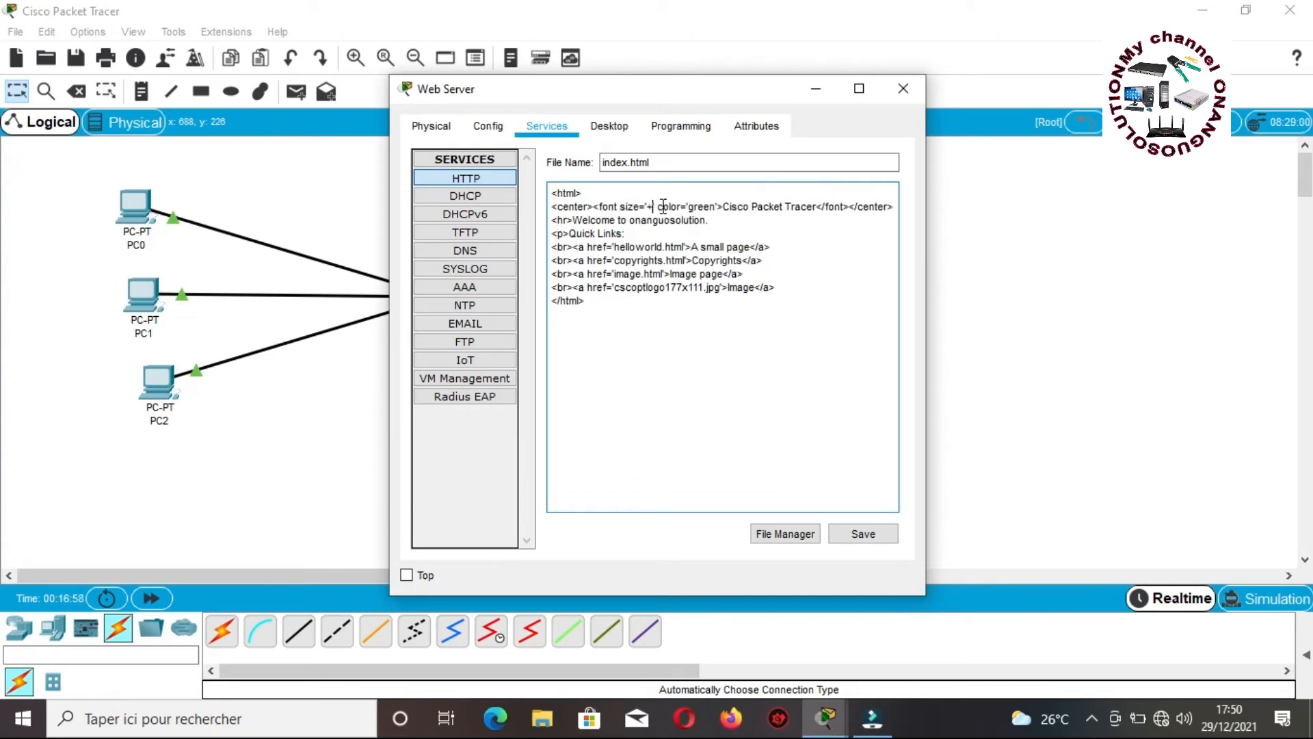
type("10")
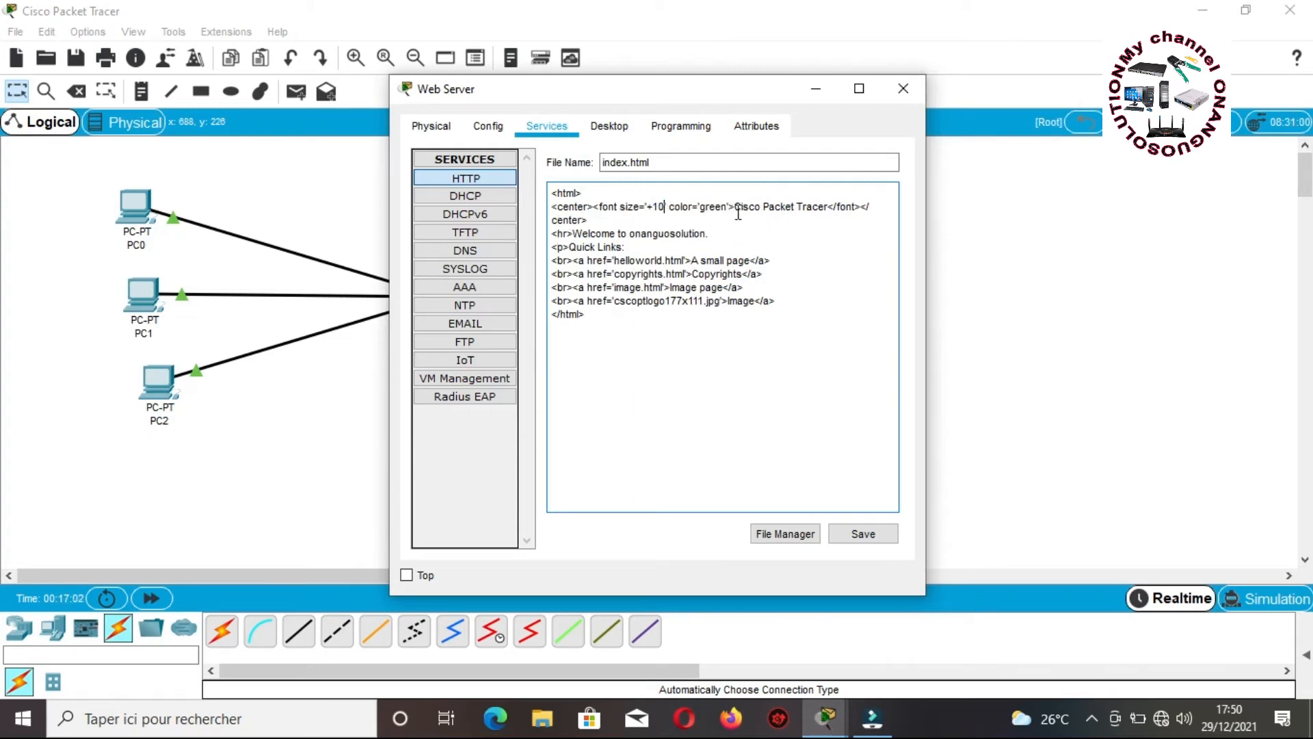
Replace the centered heading text "Cisco Packet Tracer" with "ONANGUOSOLUTION CHAINE", keeping the closing font and center tags
left_click_drag(736, 207, 868, 211)
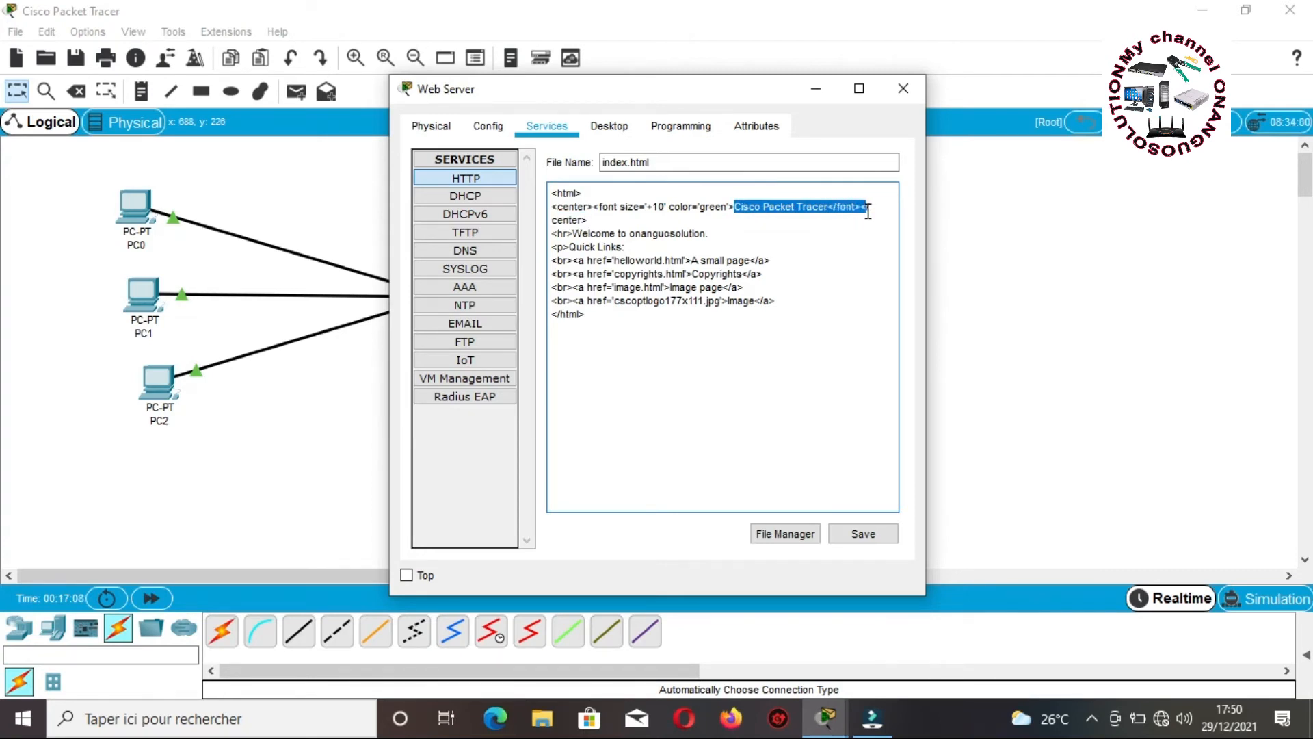
left_click(853, 209)
left_click(827, 206)
key("BackSpace")
key("BackSpace")
key("BackSpace")
key("BackSpace")
key("BackSpace")
key("BackSpace")
key("BackSpace")
key("BackSpace")
key("BackSpace")
key("BackSpace")
key("BackSpace")
key("BackSpace")
key("BackSpace")
key("BackSpace")
key("BackSpace")
key("BackSpace")
key("BackSpace")
key("BackSpace")
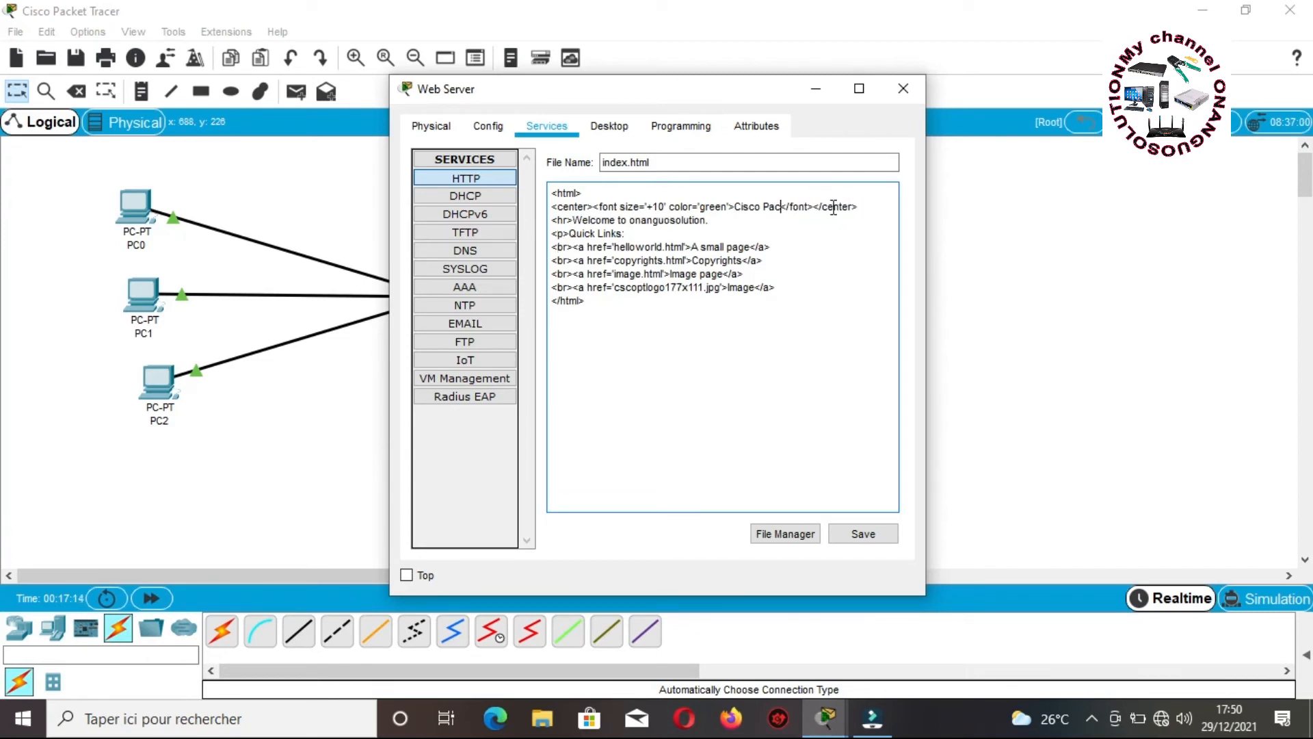
key("BackSpace")
type("O")
type("NANGUO")
type("SOLUT")
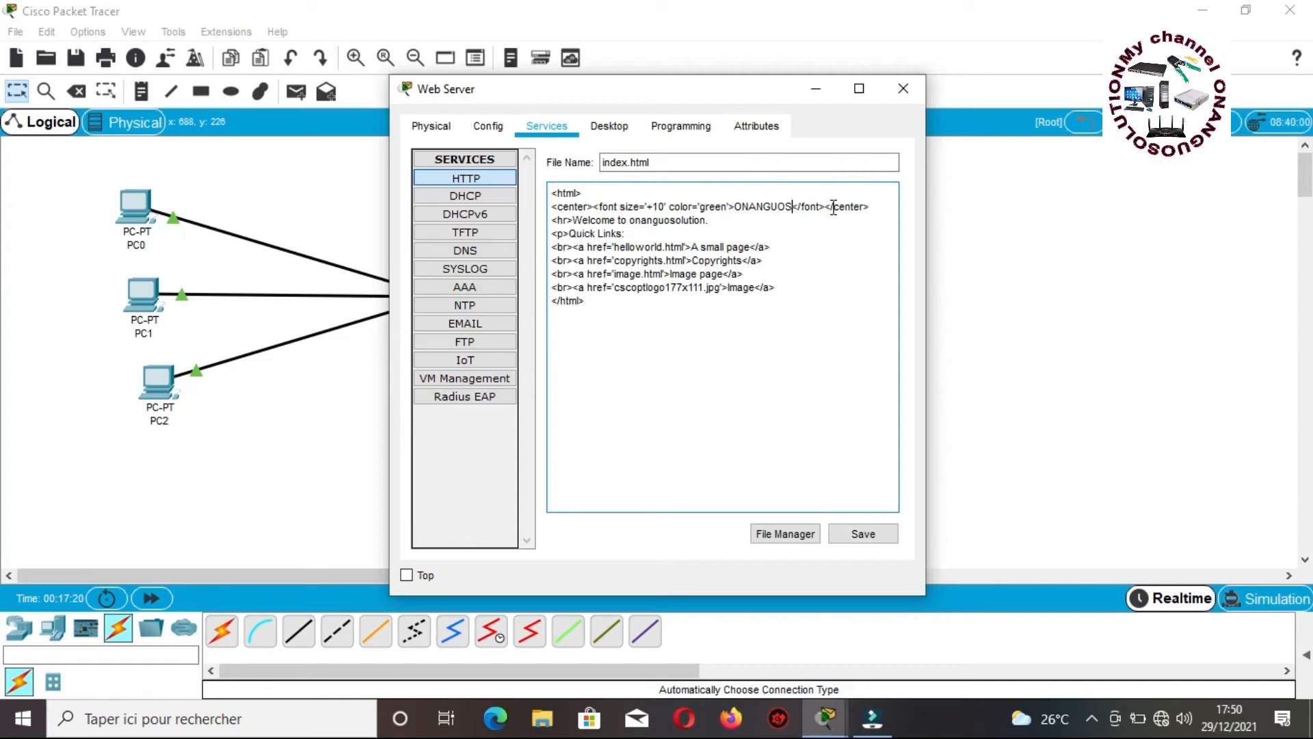
type("ION")
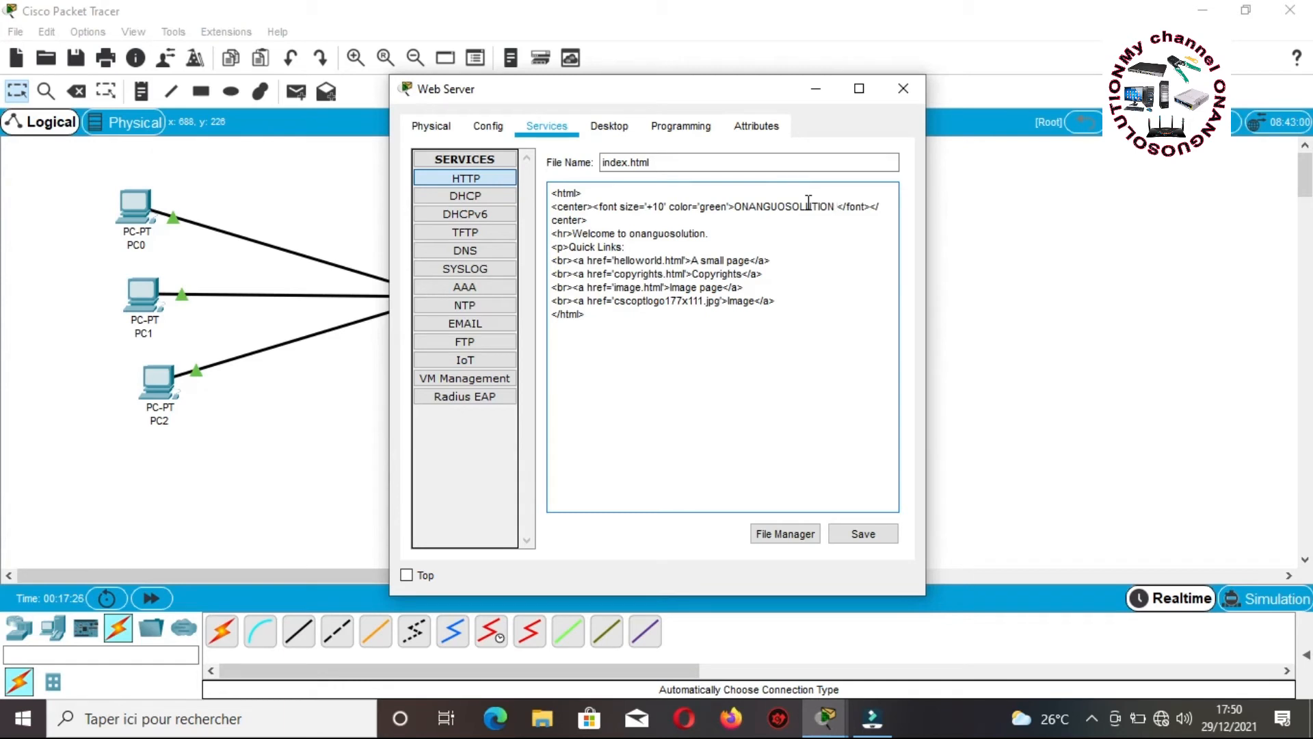
type(" CHAINE")
Change the helloworld.html link text from "A small page" to "ACTIVITES"
left_click(751, 260)
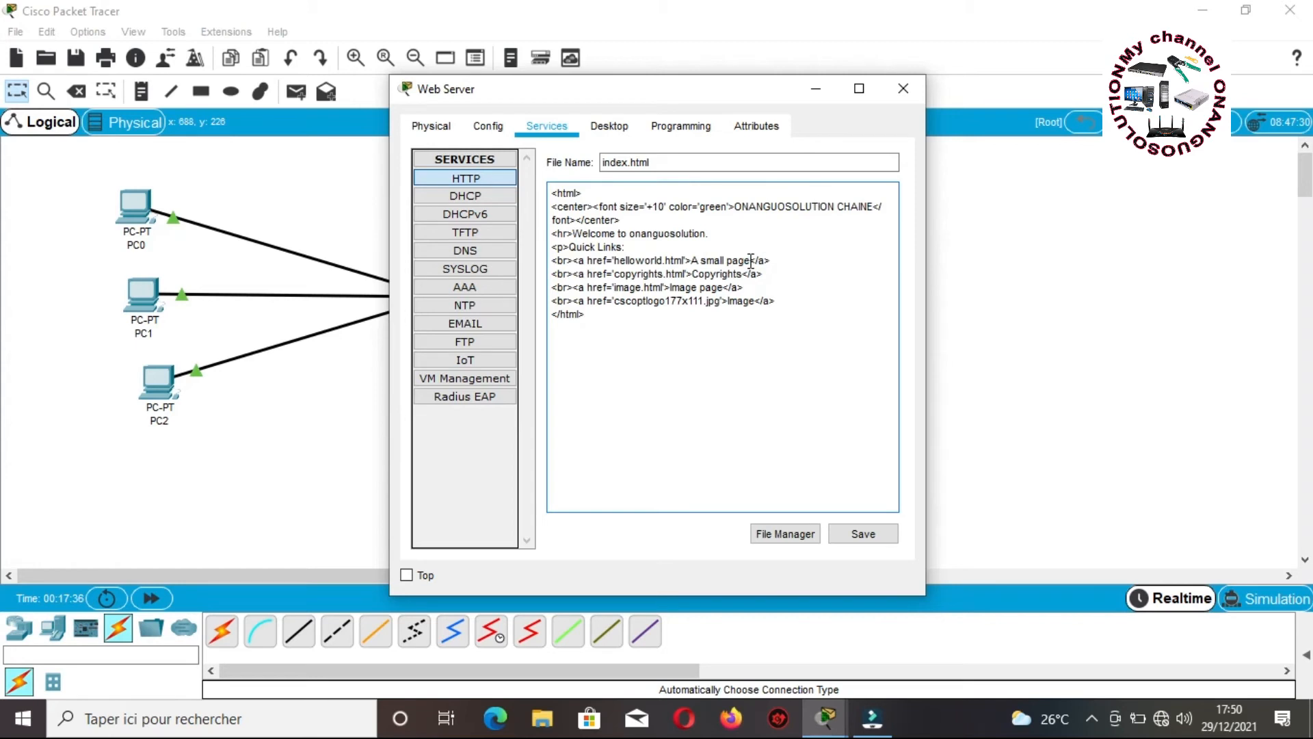
key("BackSpace")
key("BackSpace")
key("BackSpace")
key("BackSpace")
key("BackSpace")
key("BackSpace")
key("BackSpace")
key("BackSpace")
key("BackSpace")
key("BackSpace")
key("BackSpace")
type("CTIVITES")
Replace the copyrights.html link text "Copyrights" with "FORMATION"
left_click(744, 281)
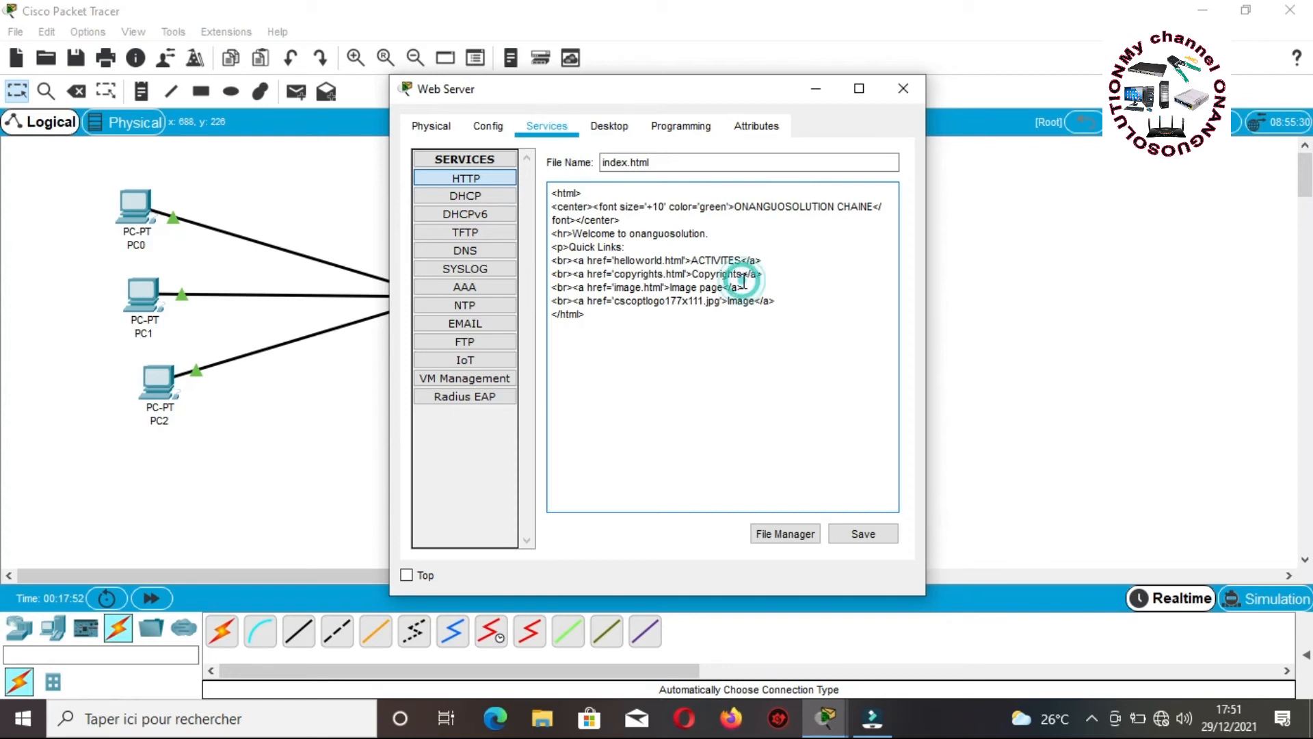
left_click(744, 275)
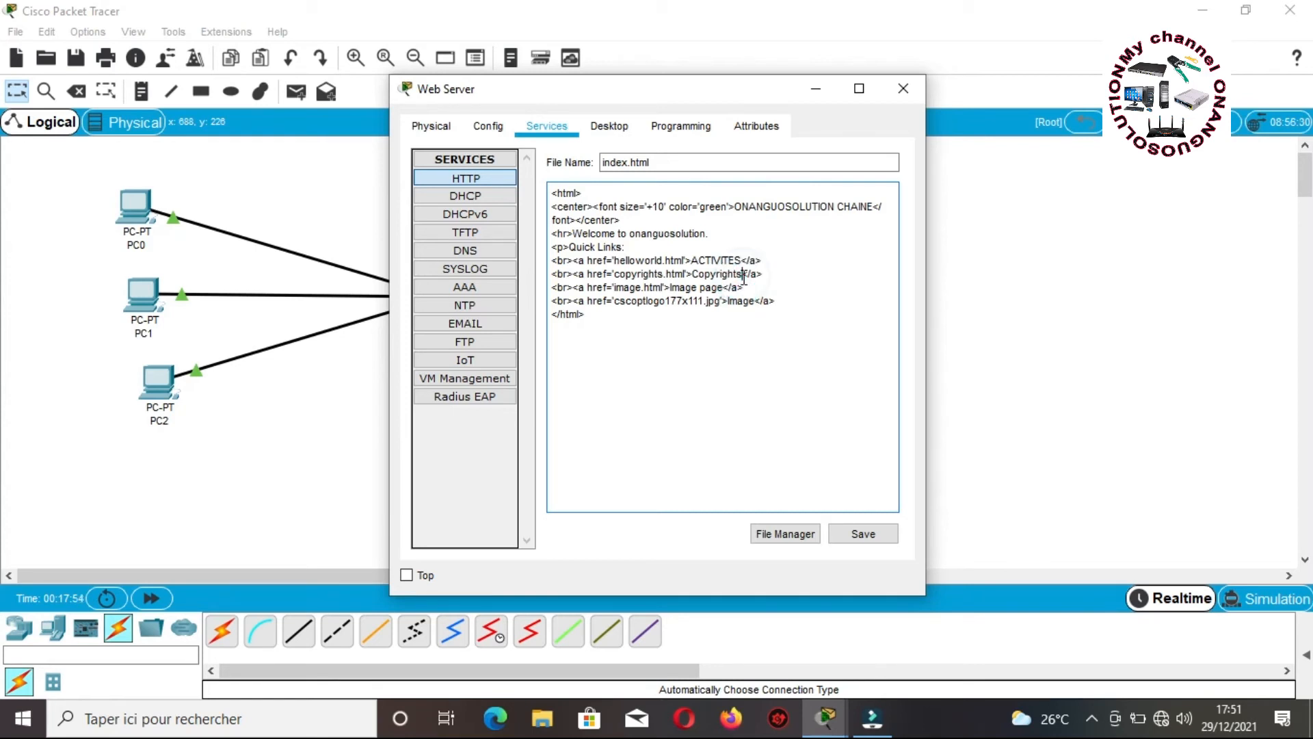
key("BackSpace")
key("BackSpace")
key("BackSpace")
key("BackSpace")
key("BackSpace")
key("BackSpace")
key("BackSpace")
key("BackSpace")
key("BackSpace")
key("BackSpace")
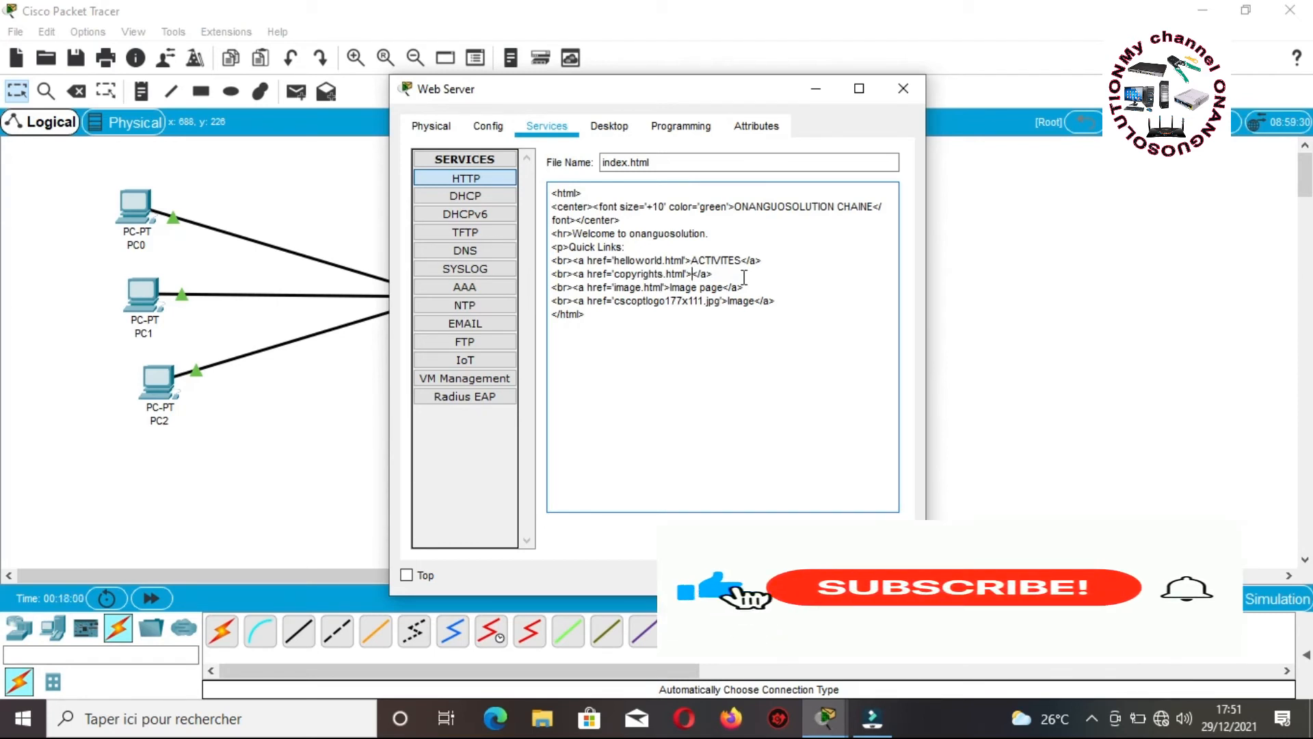
type("OR")
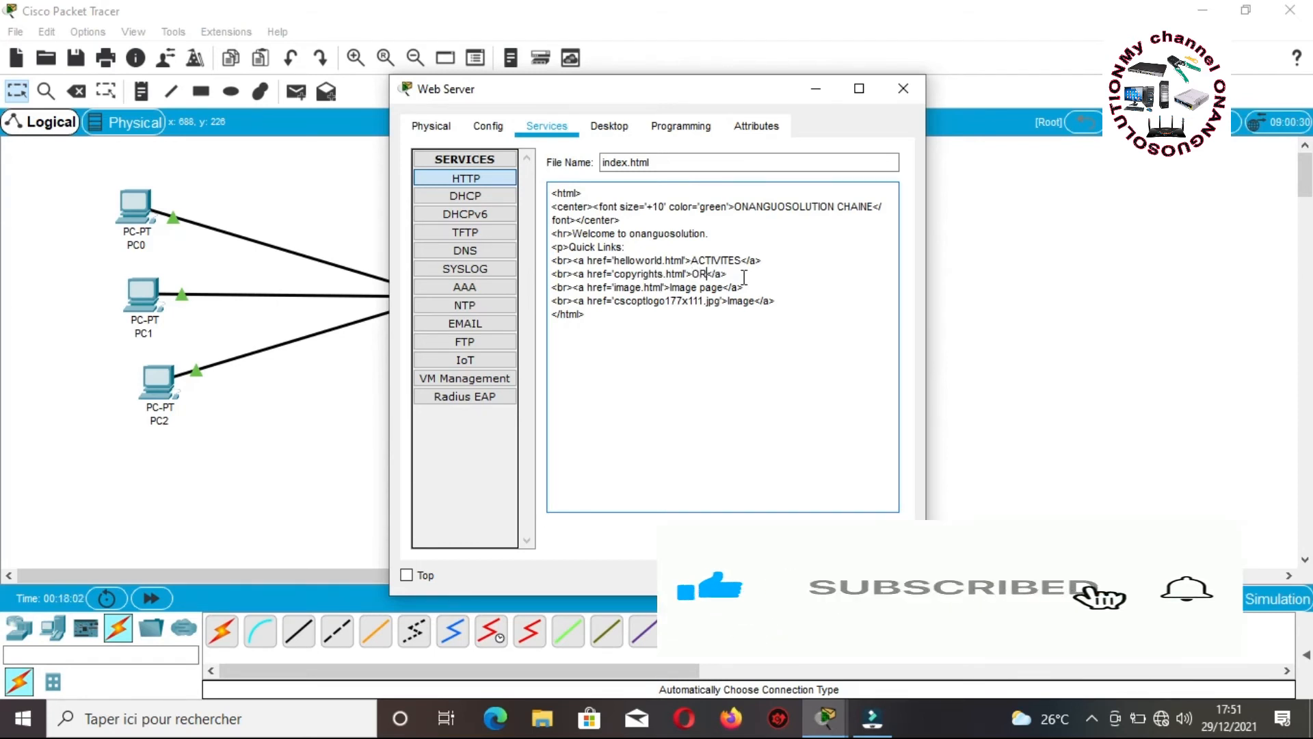
key("BackSpace")
key("BackSpace")
type("F")
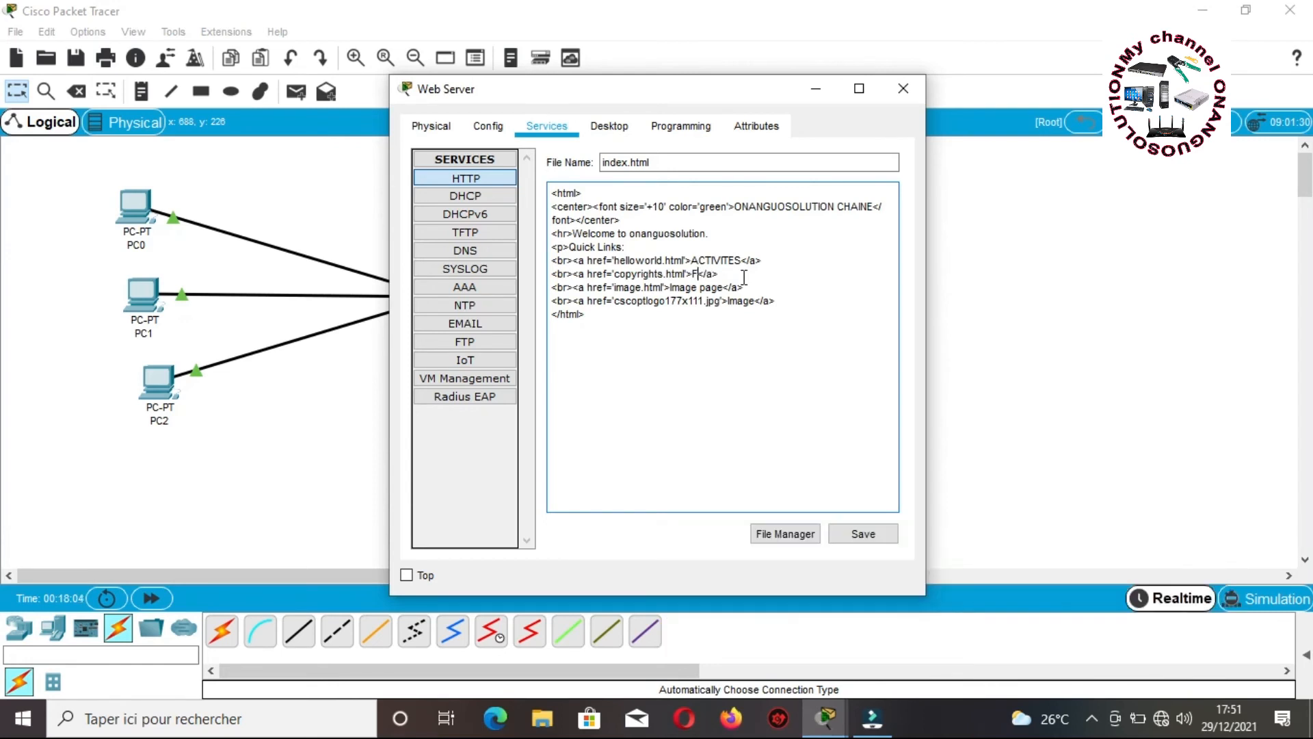
type("ORMAT")
Replace the image.html link text "Image page" with "CISCO" and save index.html, overwriting the existing file
left_click(725, 287)
key("BackSpace")
key("BackSpace")
key("BackSpace")
key("BackSpace")
key("BackSpace")
key("BackSpace")
key("BackSpace")
key("BackSpace")
key("BackSpace")
key("BackSpace")
type("CISCO")
left_click(875, 532)
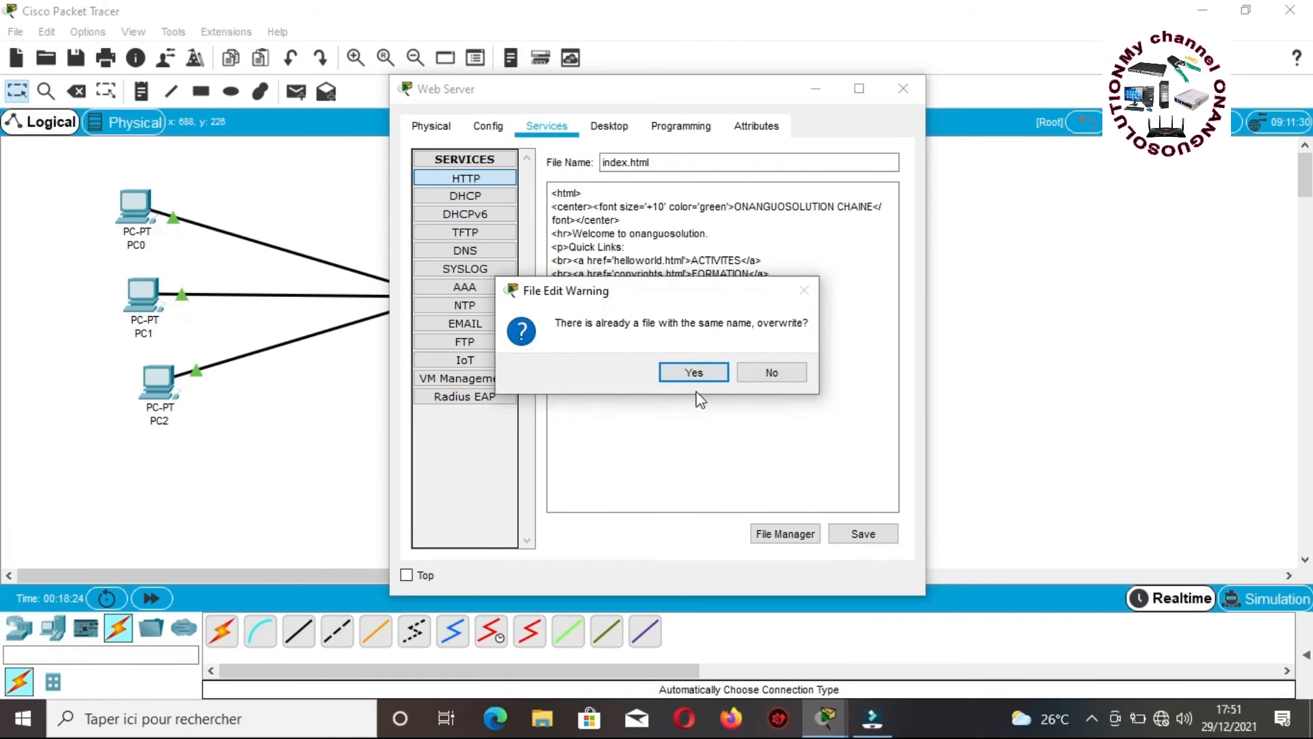
left_click(686, 374)
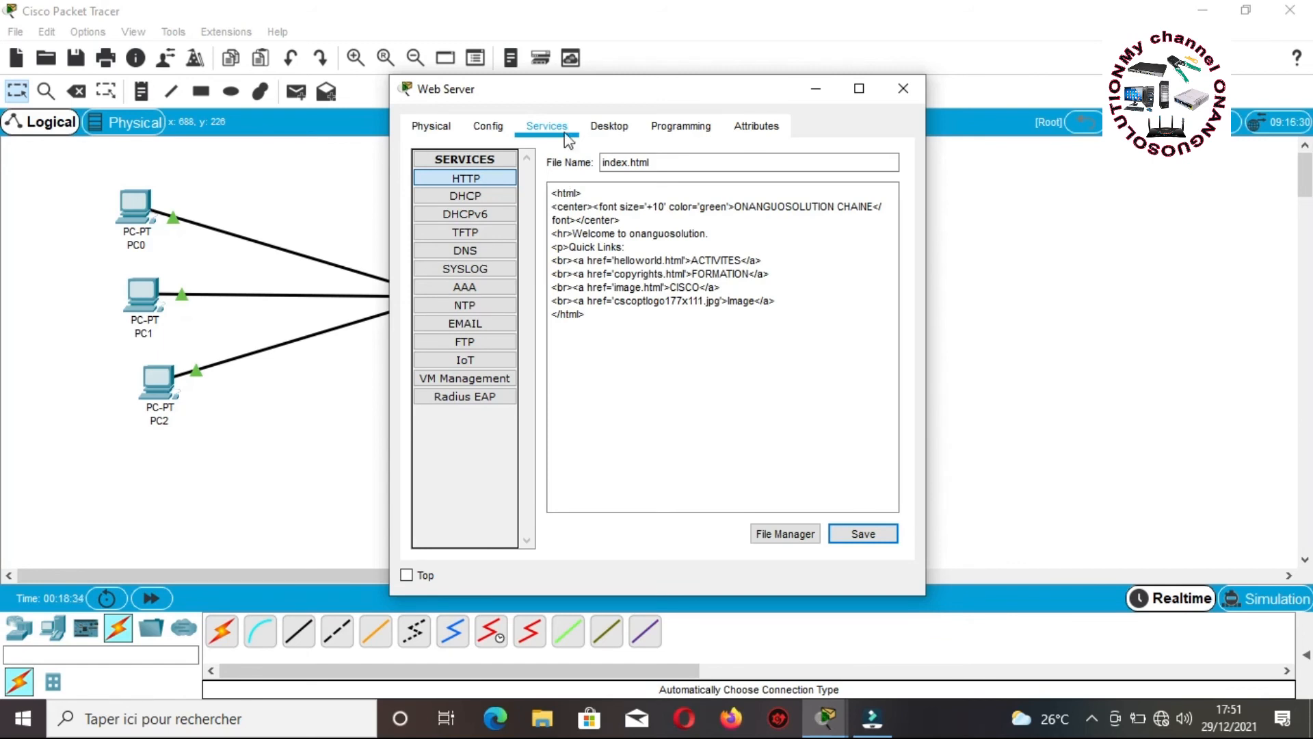
Open 192.168.1.200 in PC1's web browser and check the home page's heading, welcome line and quick links
left_click(903, 88)
left_click(142, 297)
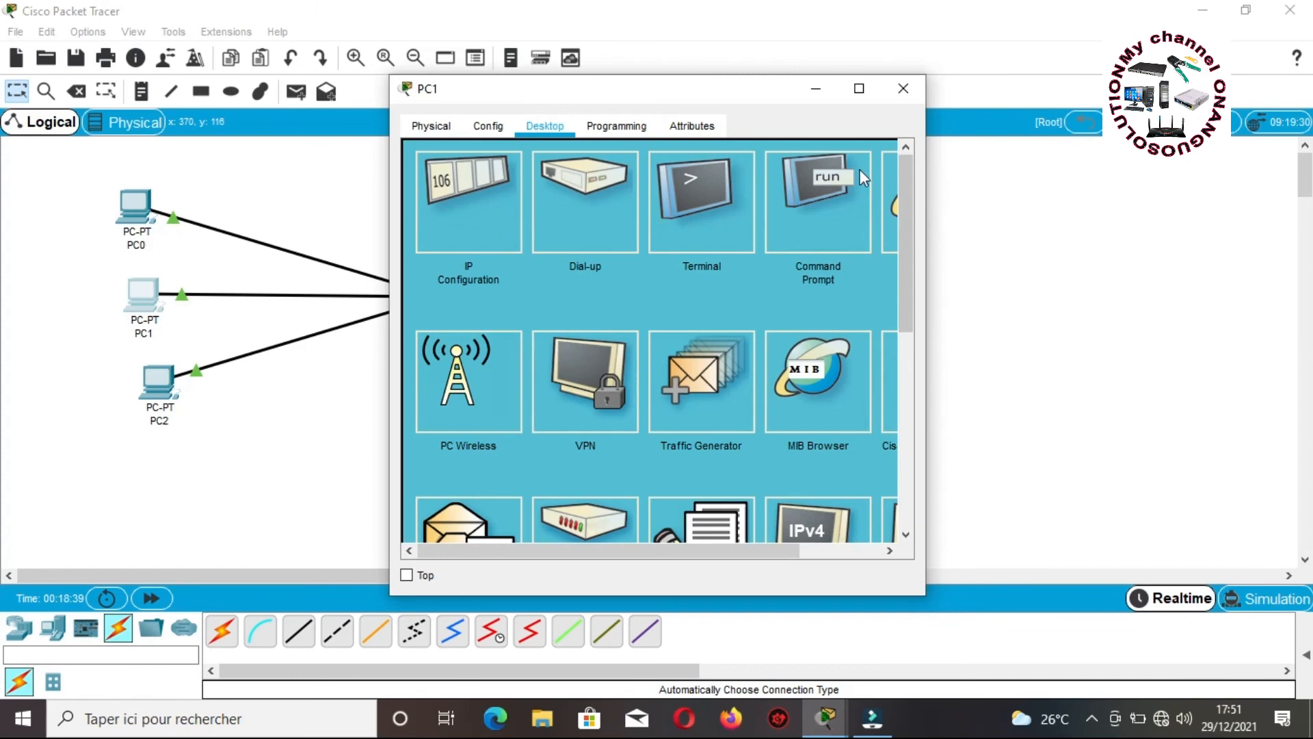
left_click(860, 88)
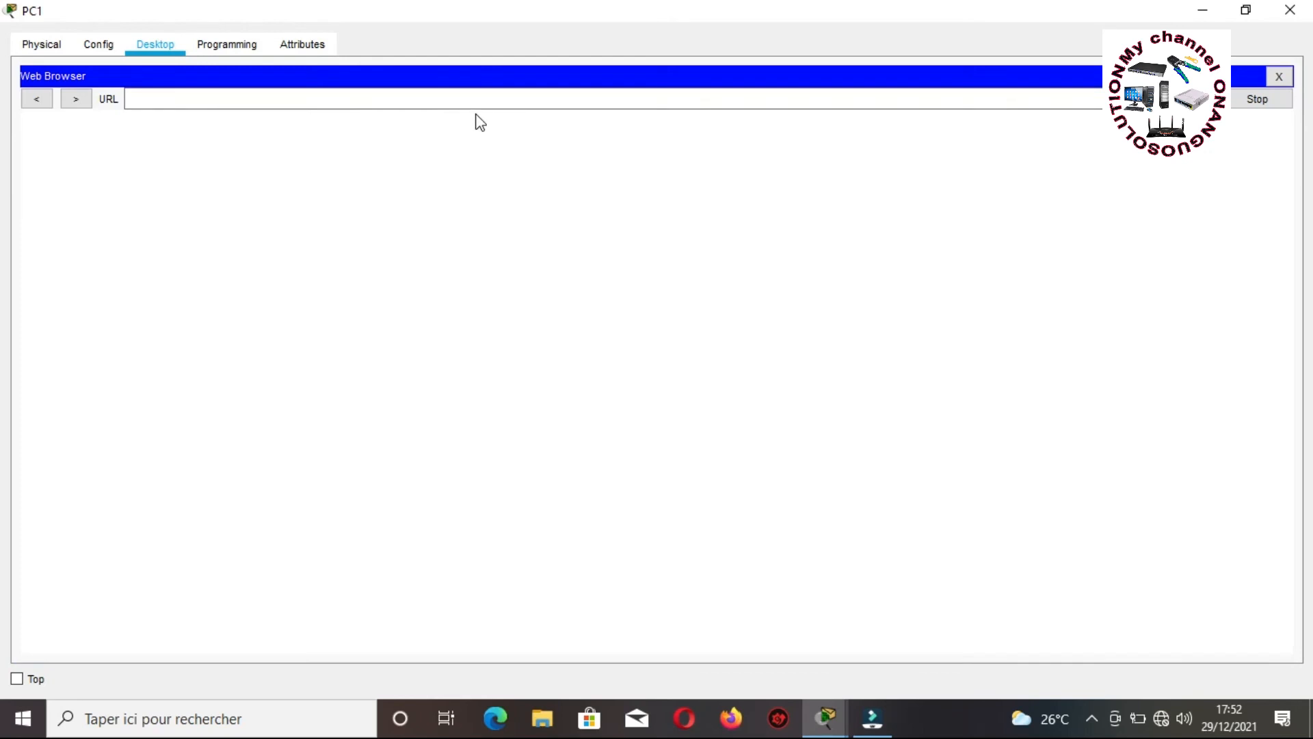
left_click(471, 101)
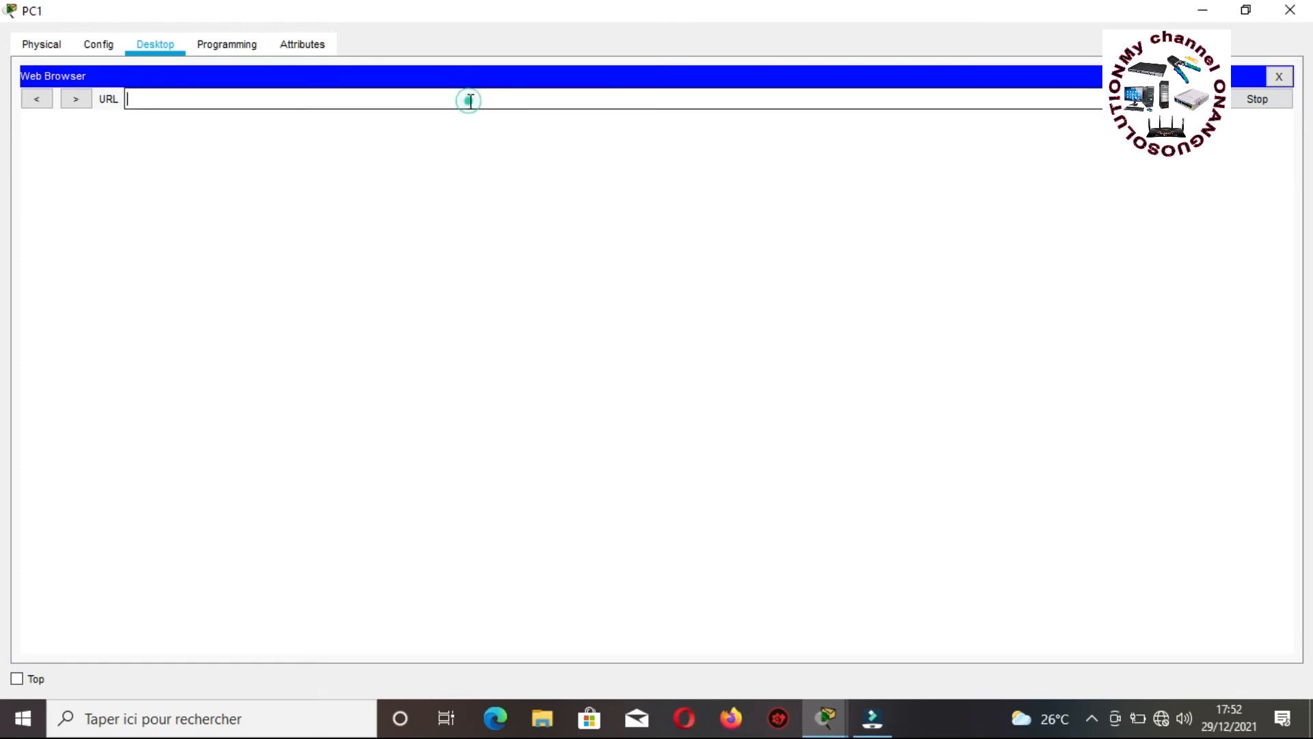
type("192.168.1.1")
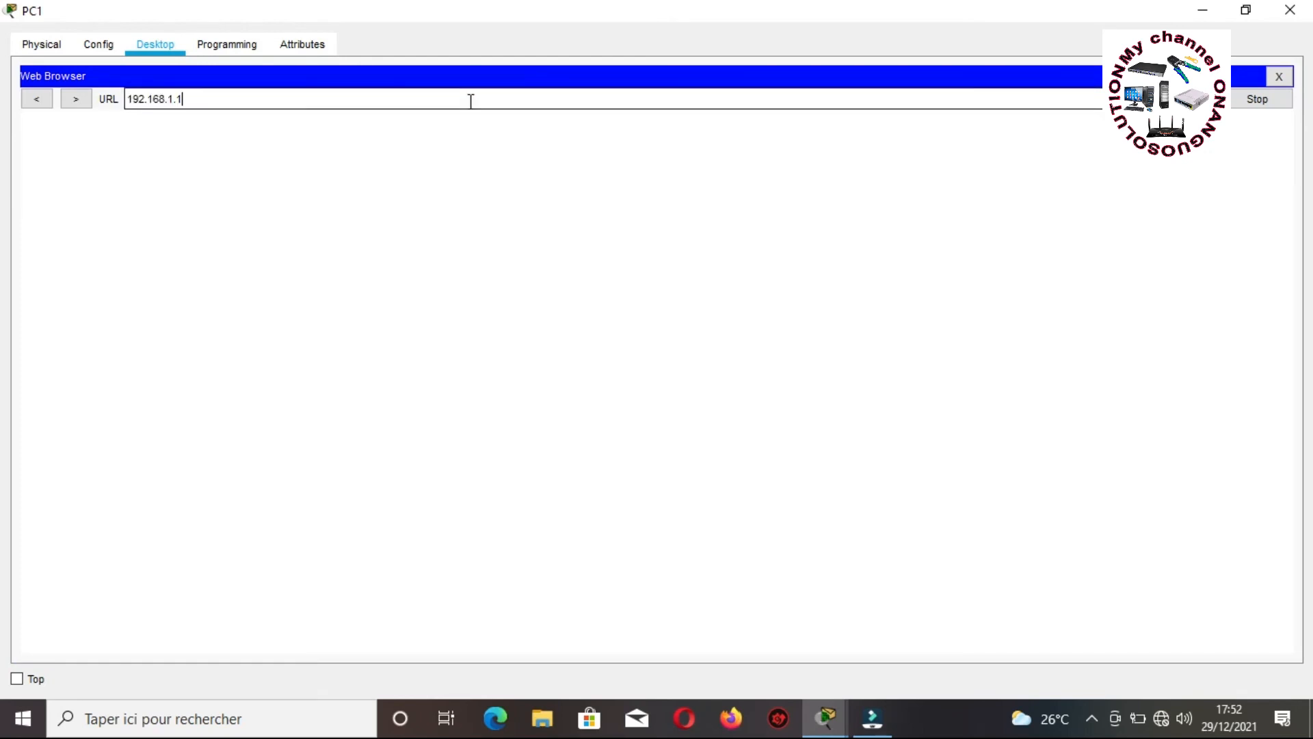
key("BackSpace")
type("200")
key("Return")
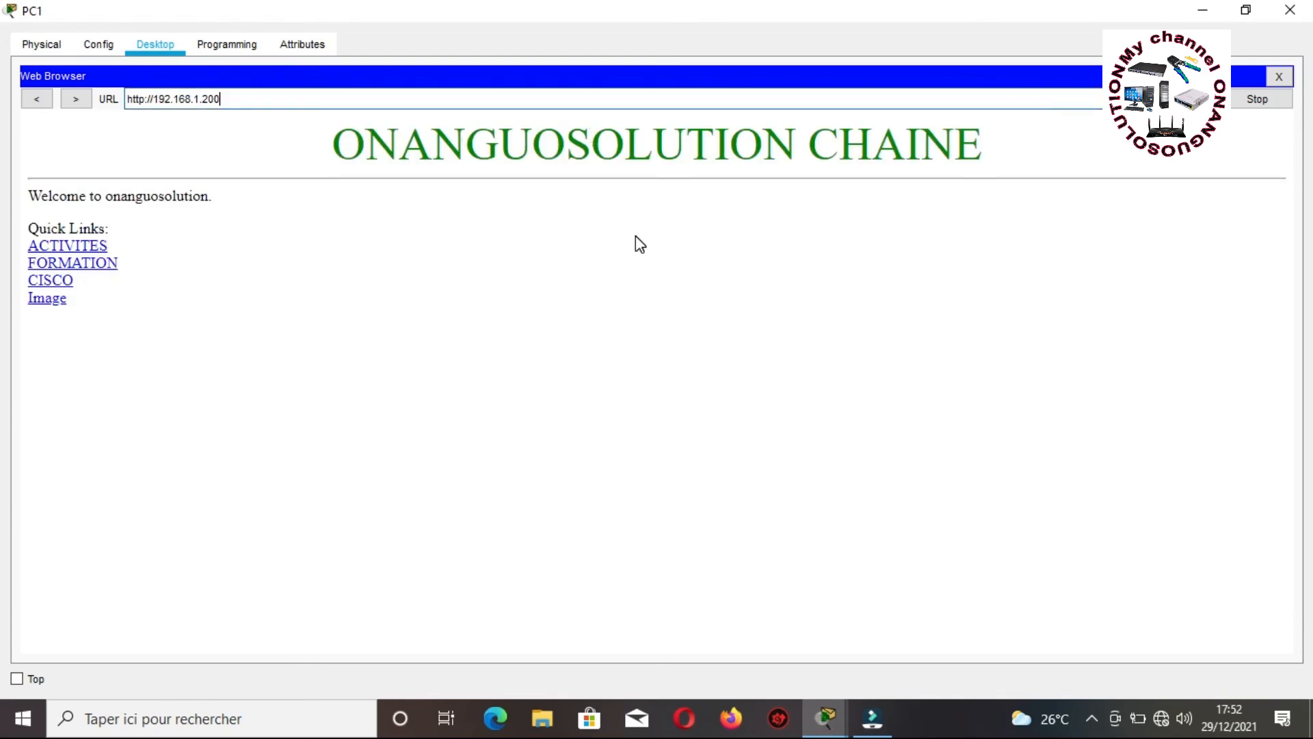
left_click_drag(299, 147, 998, 158)
left_click_drag(208, 195, 6, 207)
left_click_drag(109, 244, 3, 238)
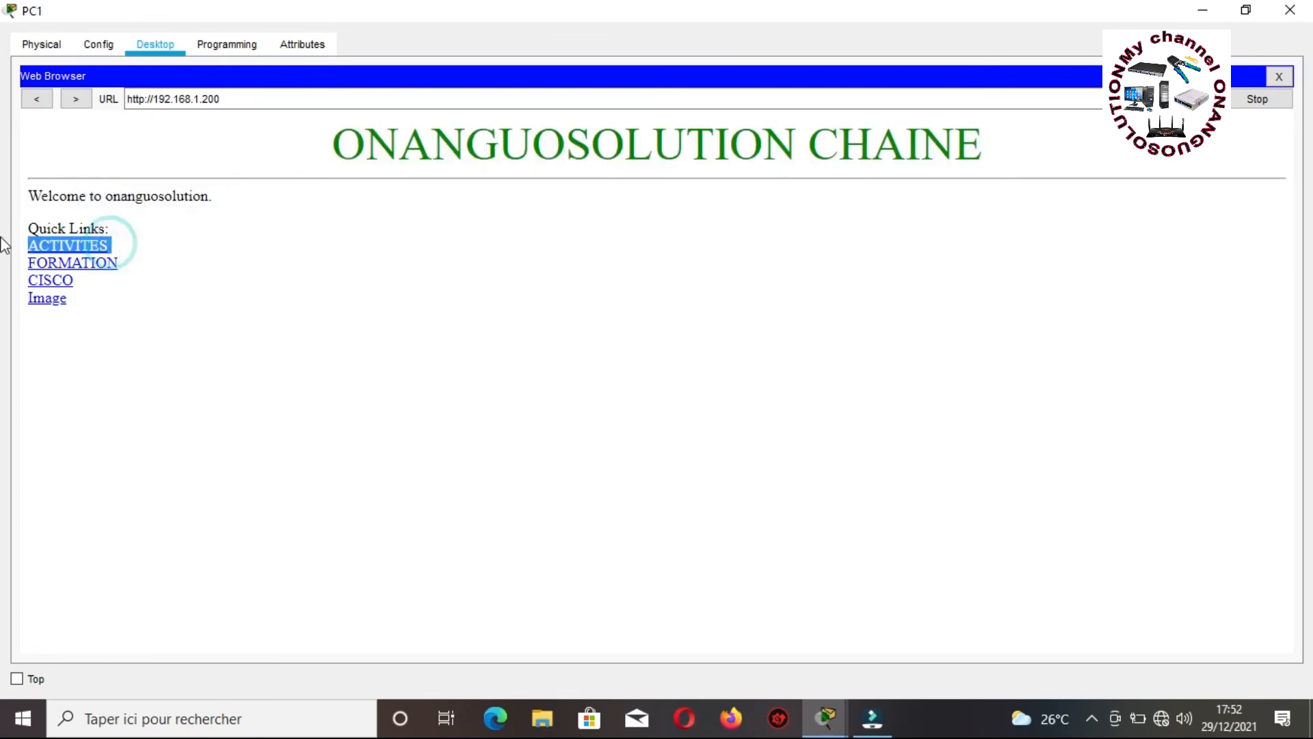
left_click_drag(126, 259, 52, 275)
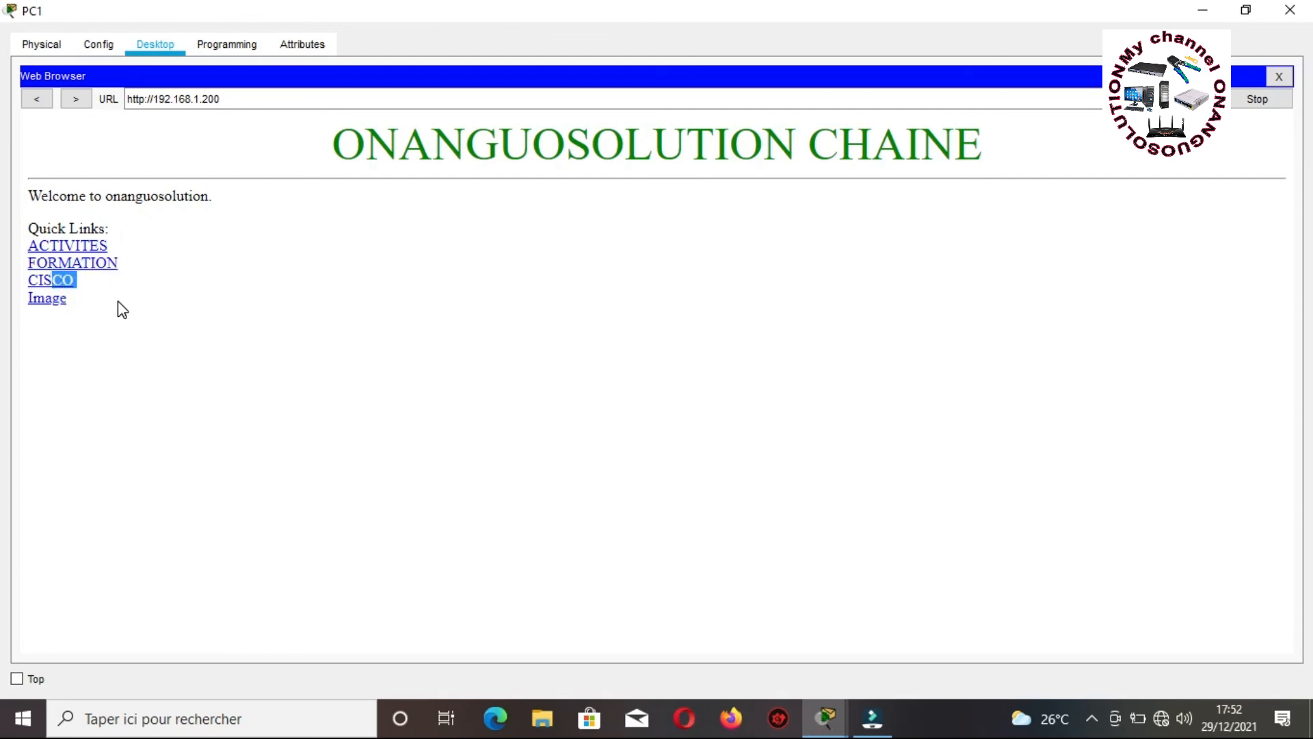